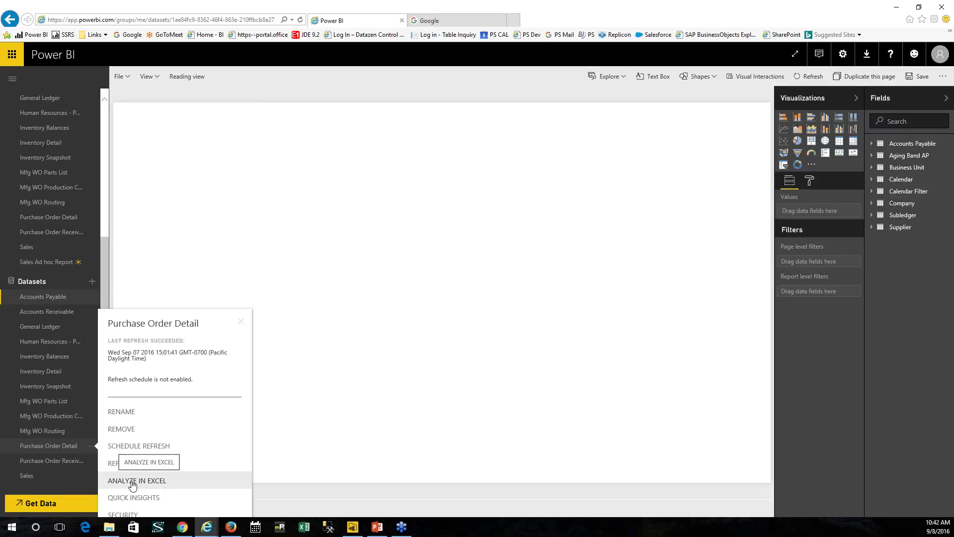
- Open the Purchase Order Detail dataset with Analyze in Excel and enable its data connection
click(132, 481)
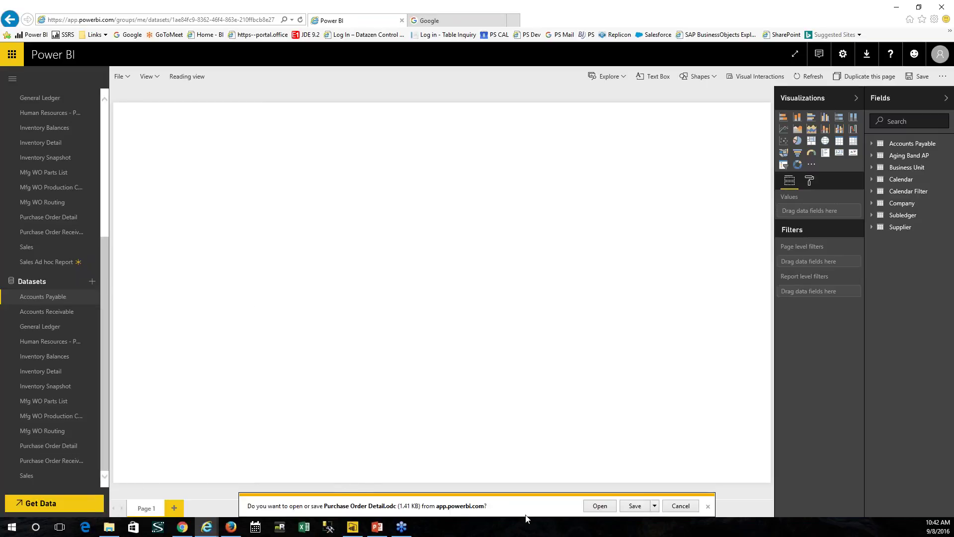
click(600, 506)
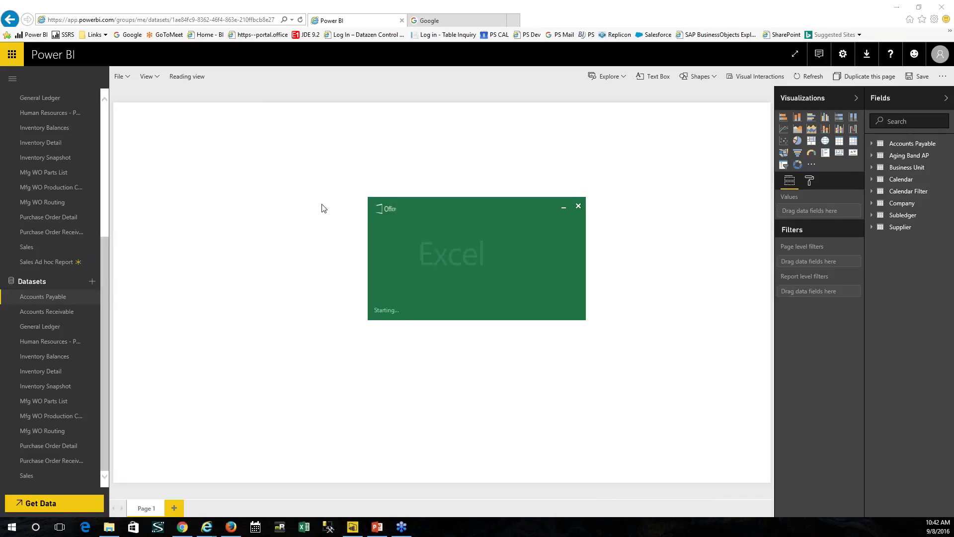
click(383, 228)
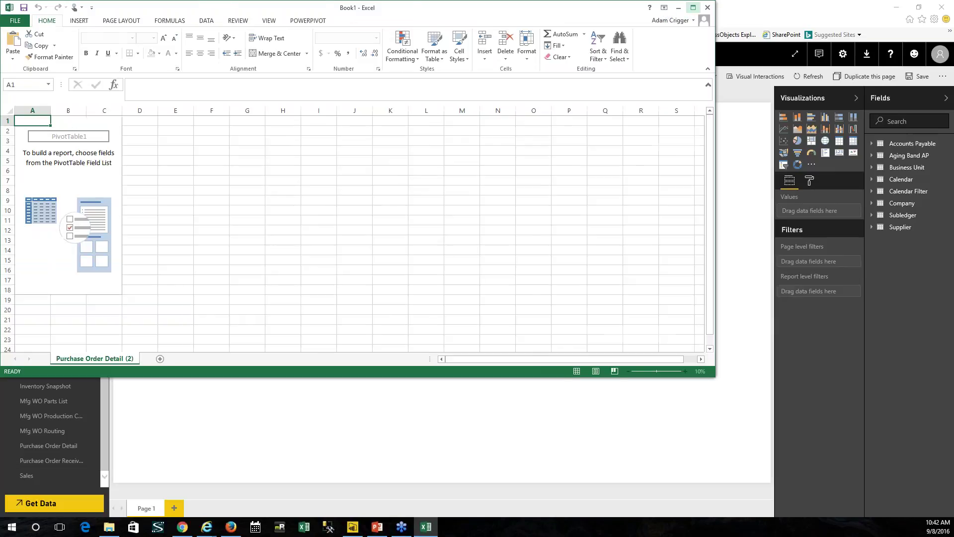
- Maximize Excel and add PO Amt Open to the pivot values, totalling 66,122,474
click(693, 7)
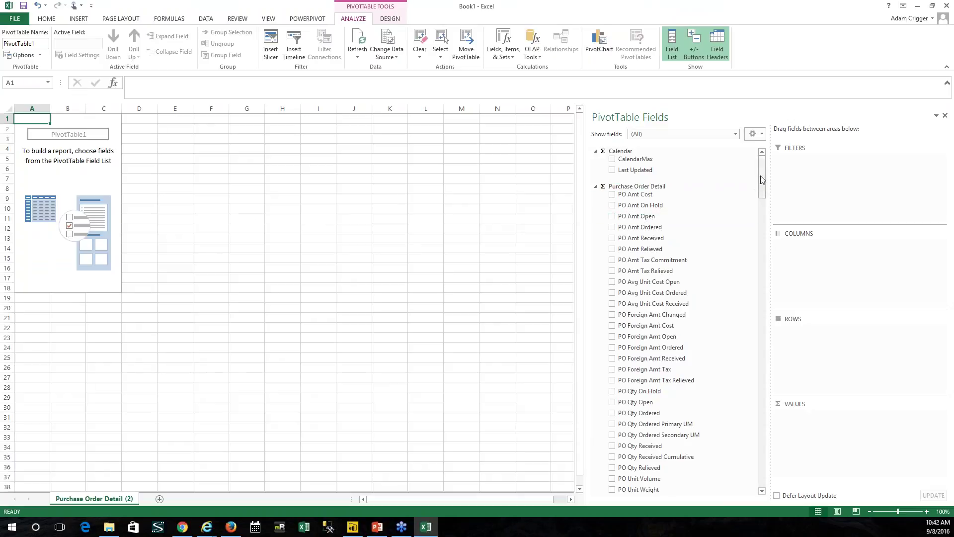
drag(762, 180, 763, 182)
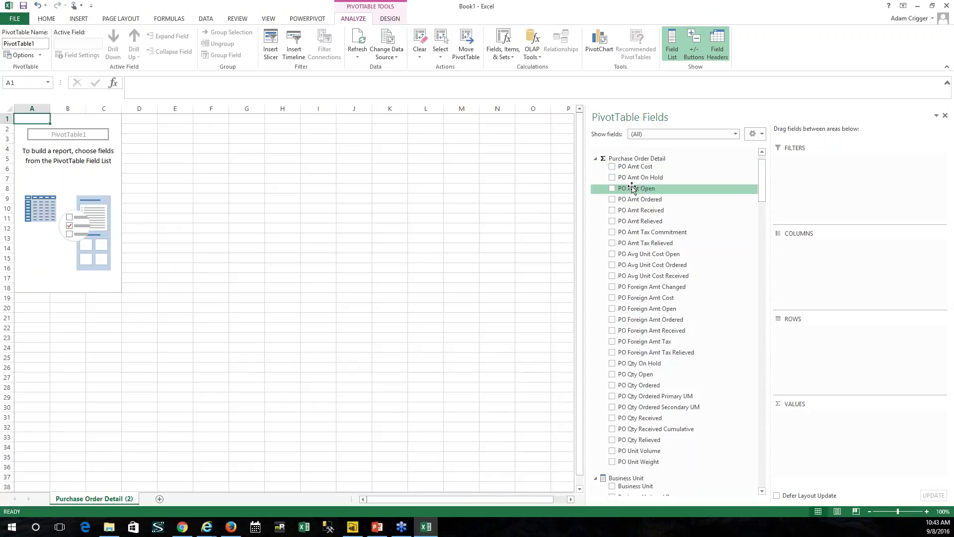
drag(633, 188, 846, 433)
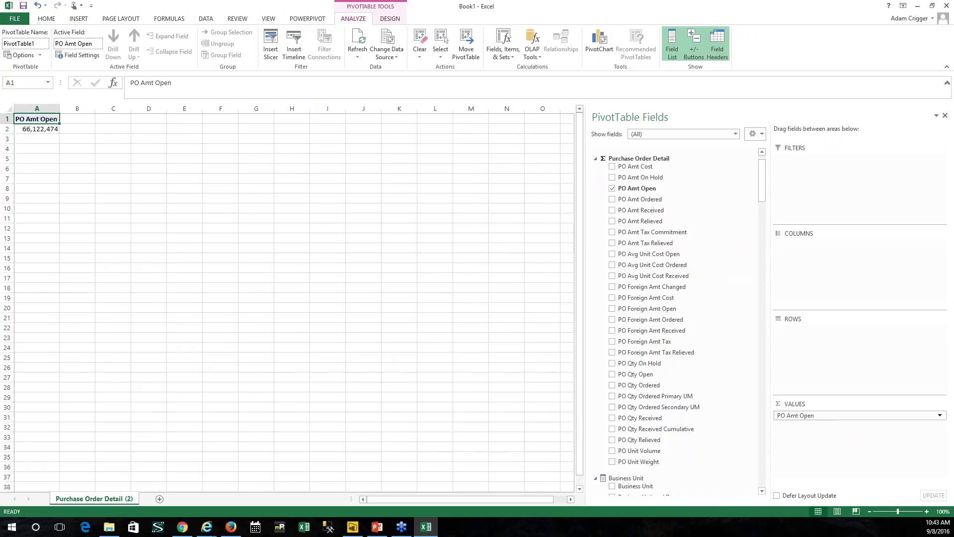
- Collapse all tables in the PivotTable field list and select the PO Amt Open total in A2
click(754, 133)
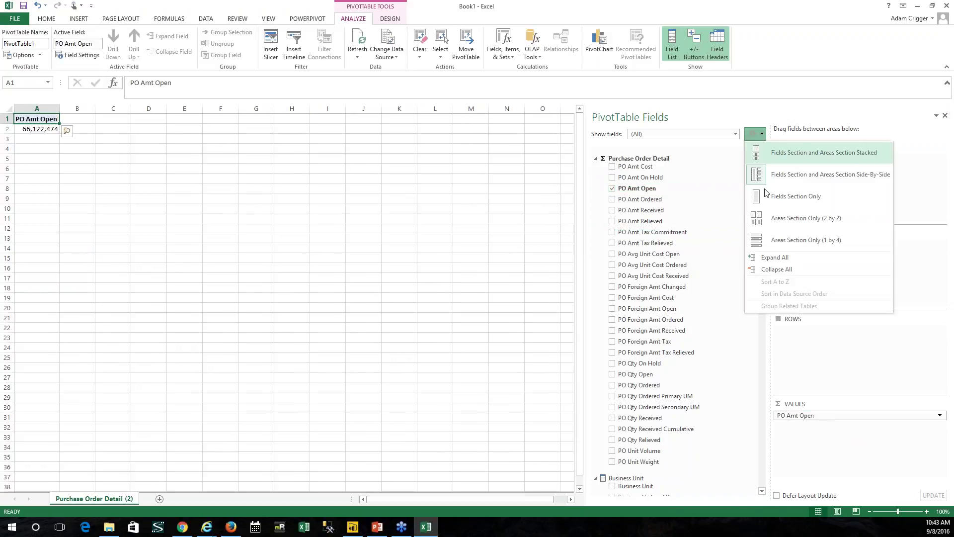
click(774, 269)
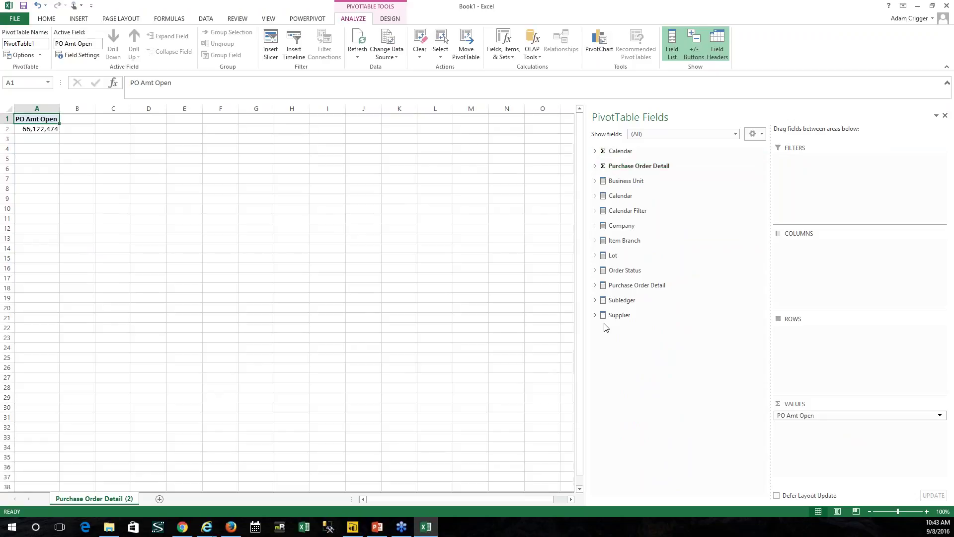
mouse_move(43, 129)
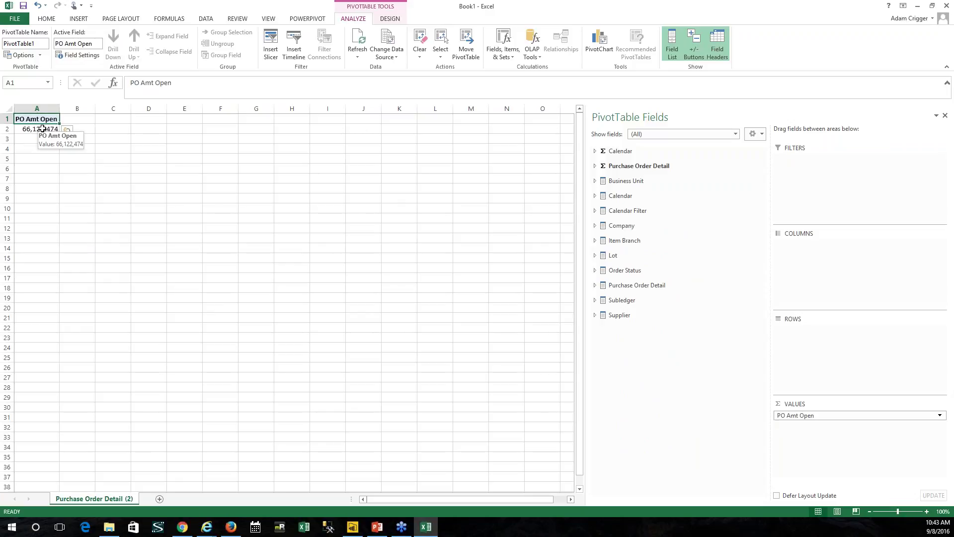
click(43, 129)
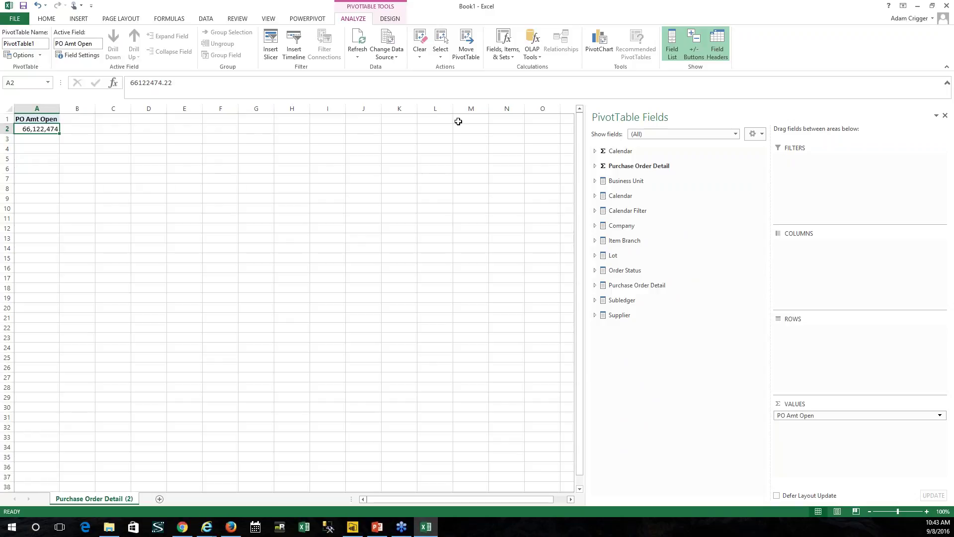
- Add Supplier Name from the Supplier table to the pivot rows
click(595, 315)
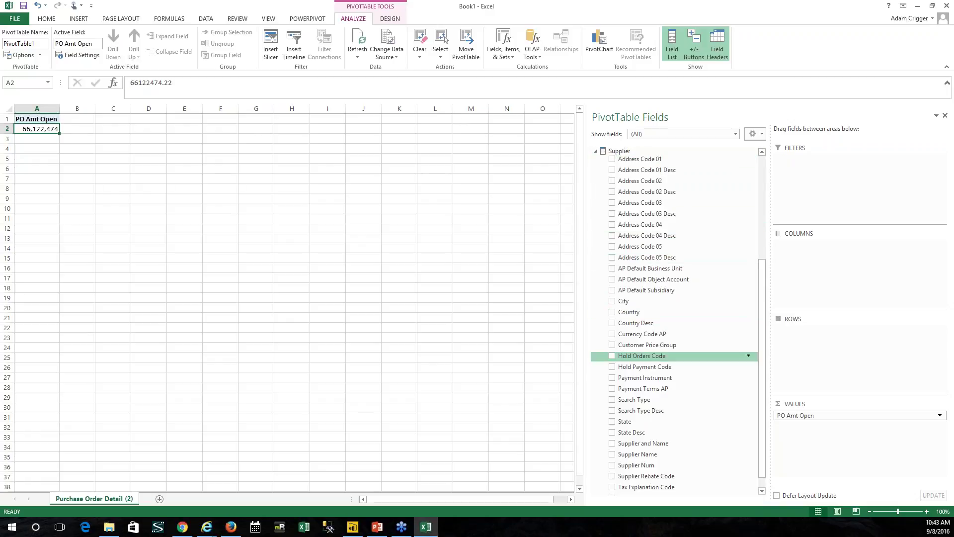
scroll(655, 361, down, 1)
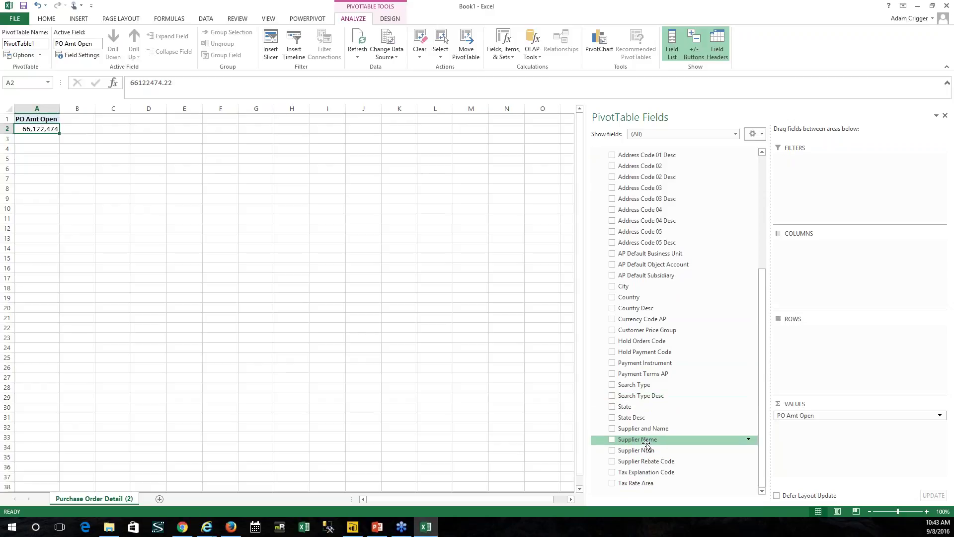
drag(656, 439, 819, 348)
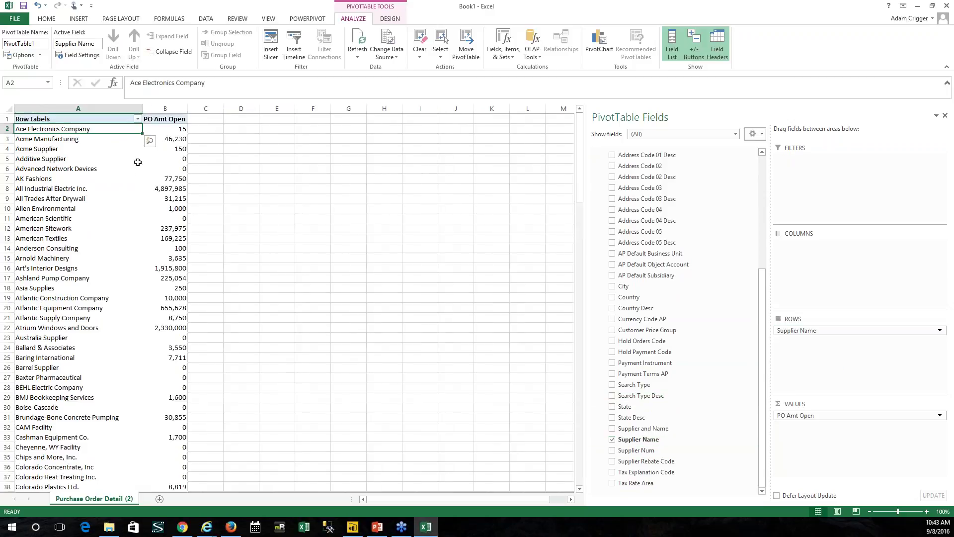
- Sort suppliers by PO Amt Open largest to smallest, led by Southwest Construction at 12,300,900
click(180, 125)
right_click(177, 128)
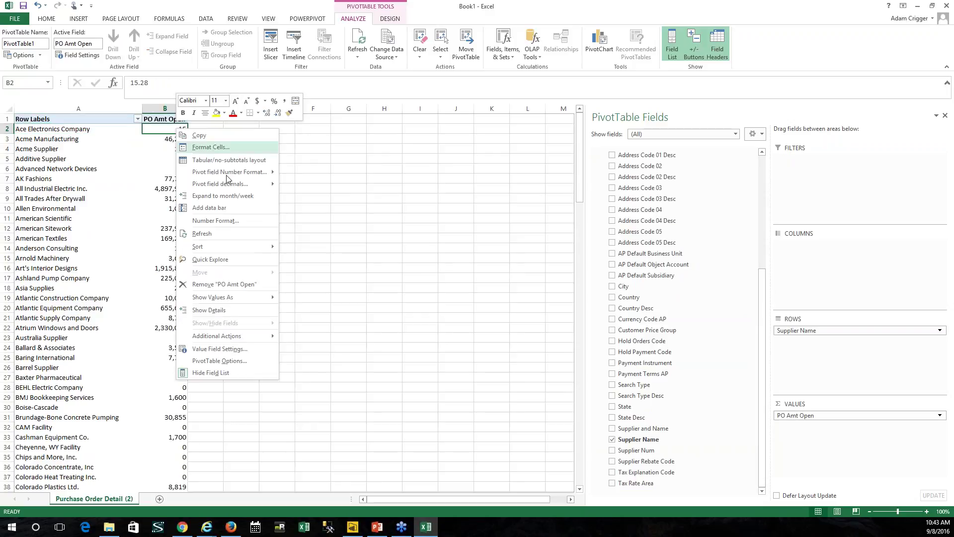
mouse_move(231, 247)
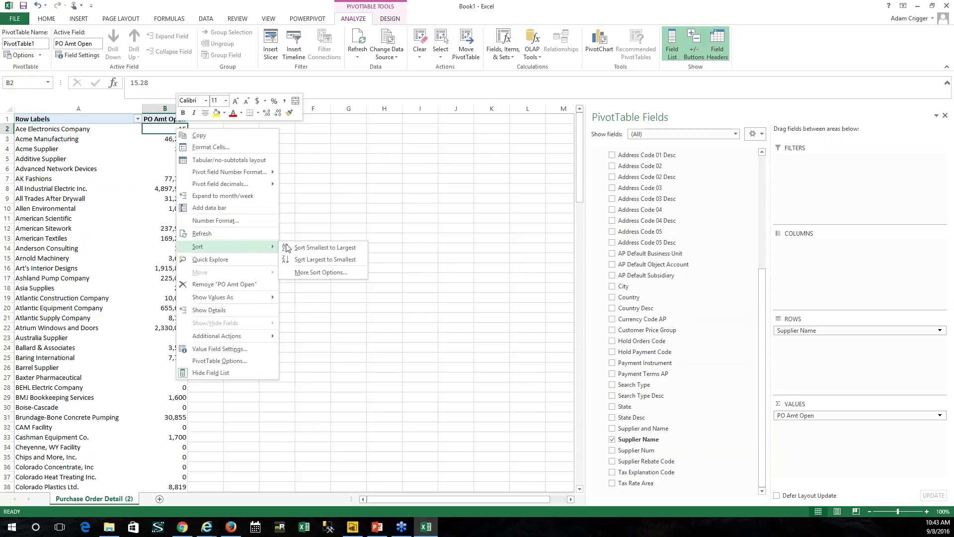
click(322, 259)
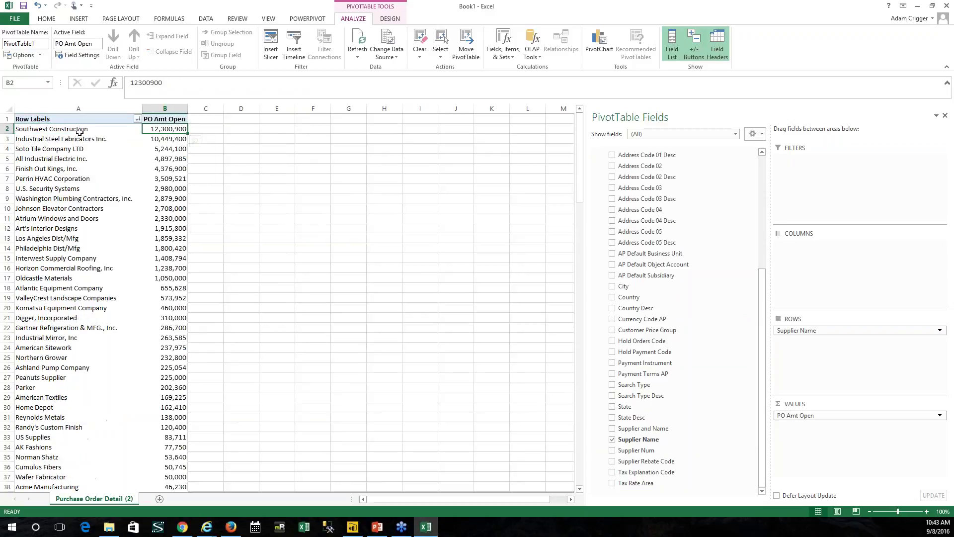
click(80, 132)
drag(760, 315, 756, 197)
- Add Business Unit and Desc to the pivot rows above Supplier Name
click(596, 181)
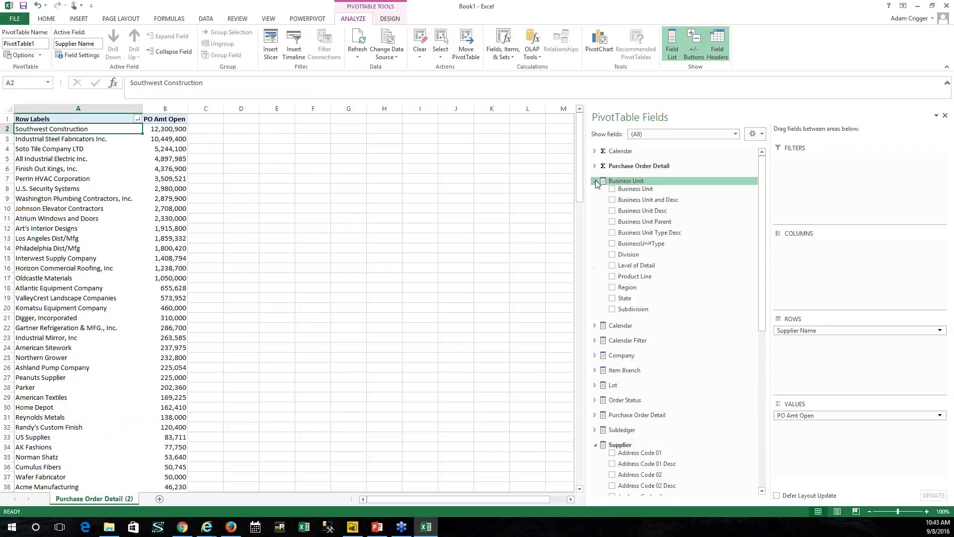
drag(646, 199, 815, 325)
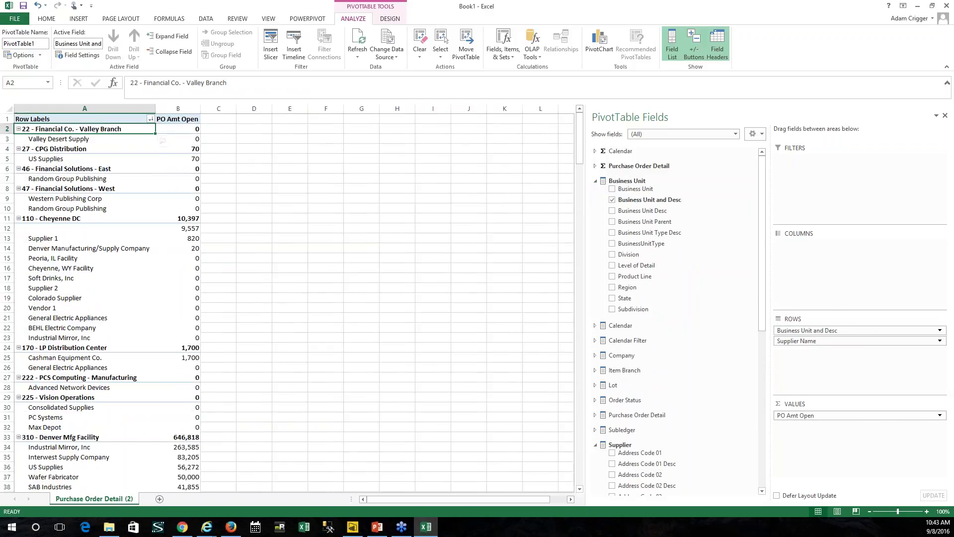
right_click(58, 139)
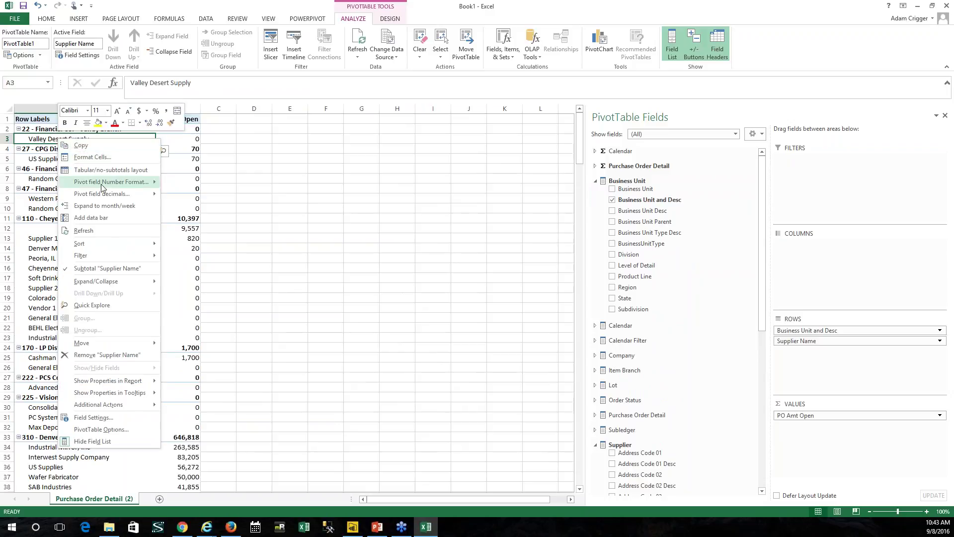
mouse_move(117, 281)
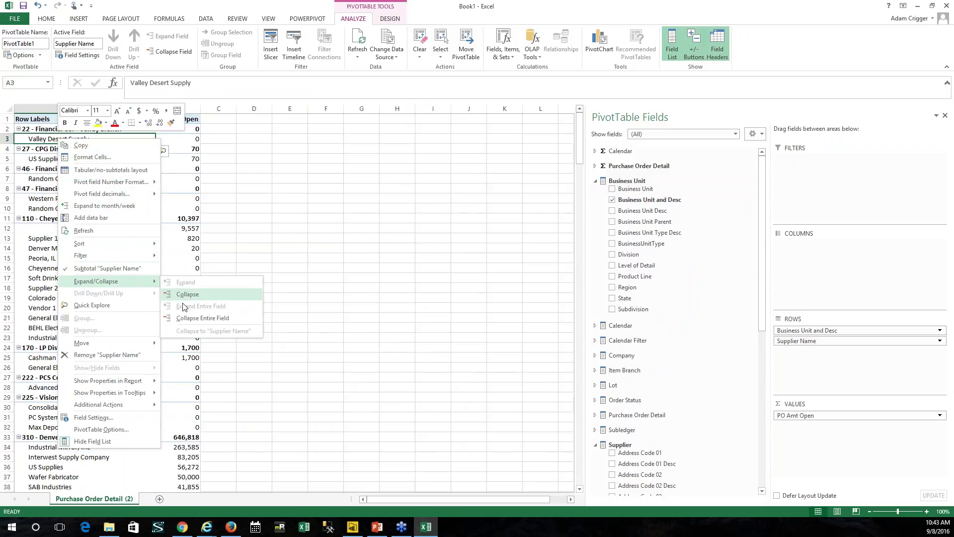
click(191, 318)
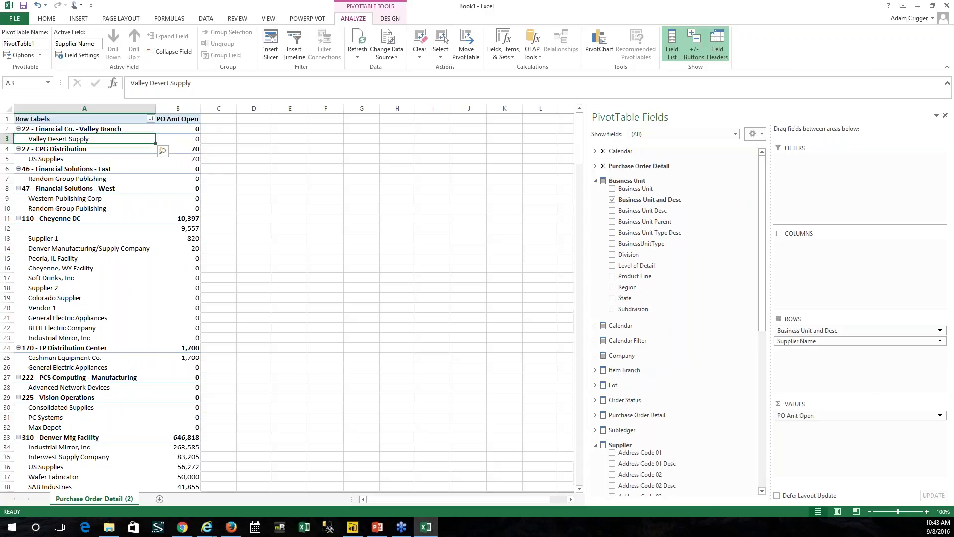
- Collapse the business unit groups, finishing with Collapse Entire Field for every unit
right_click(107, 139)
mouse_move(149, 281)
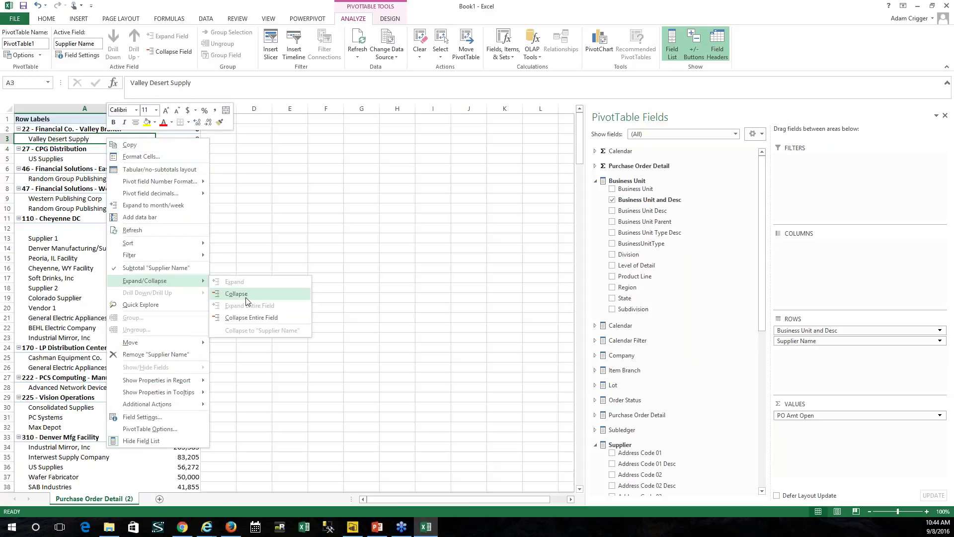
click(236, 294)
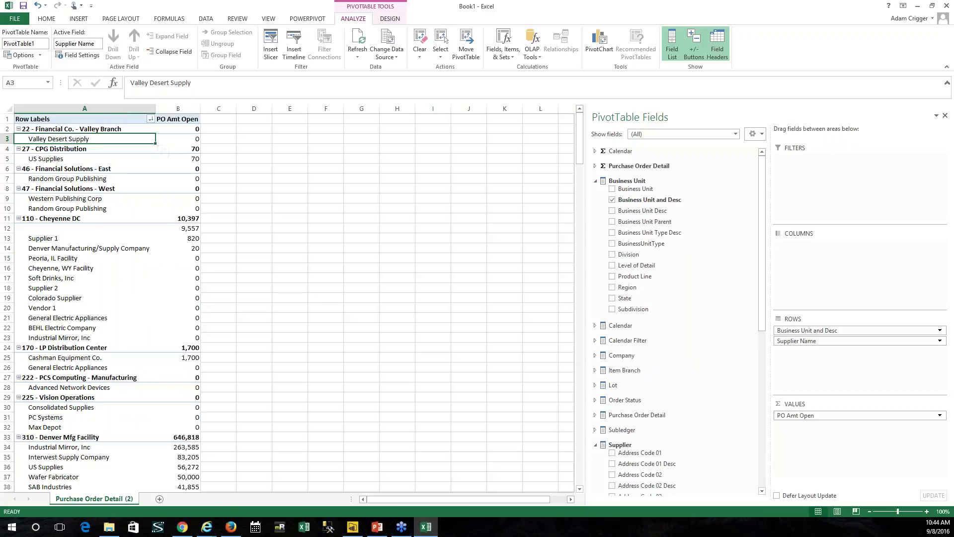
click(40, 219)
click(18, 218)
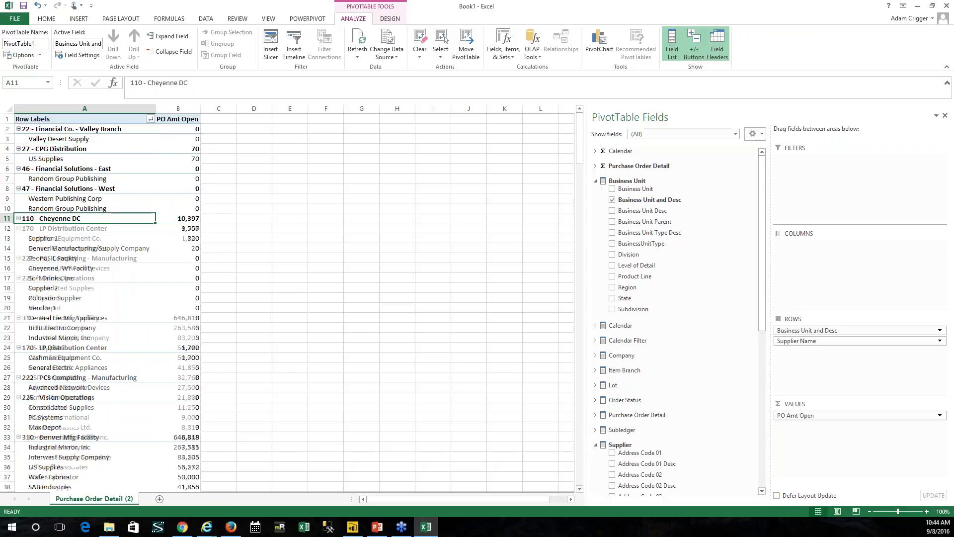
click(71, 239)
click(73, 229)
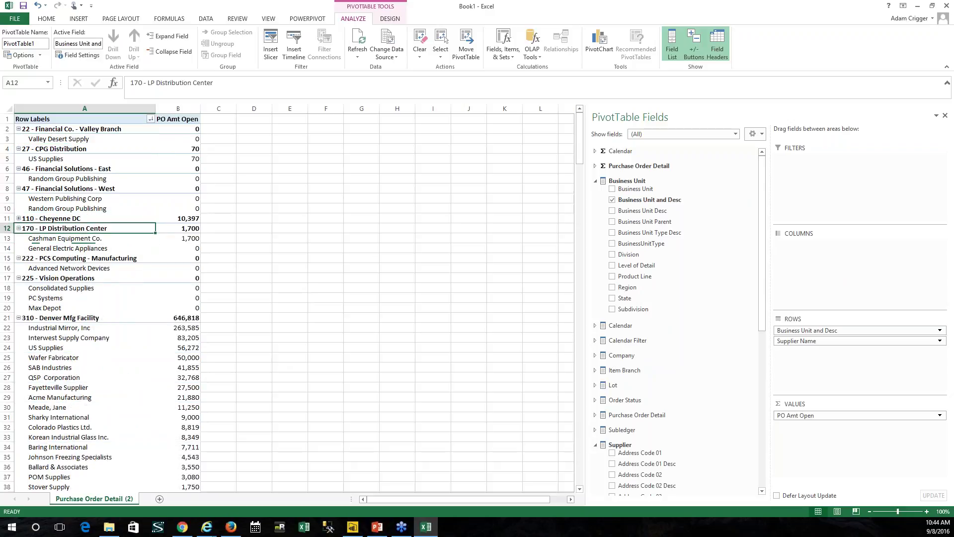
right_click(74, 229)
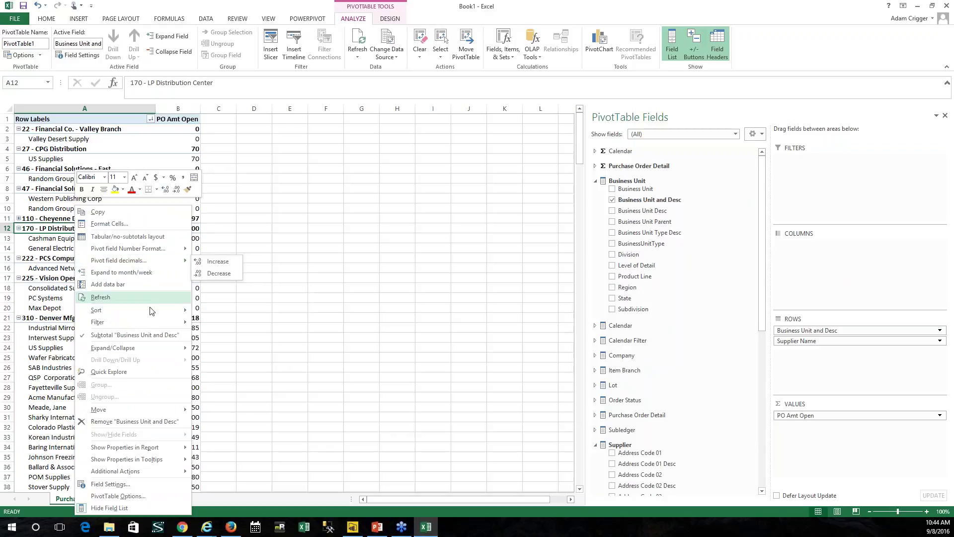
mouse_move(182, 349)
click(219, 384)
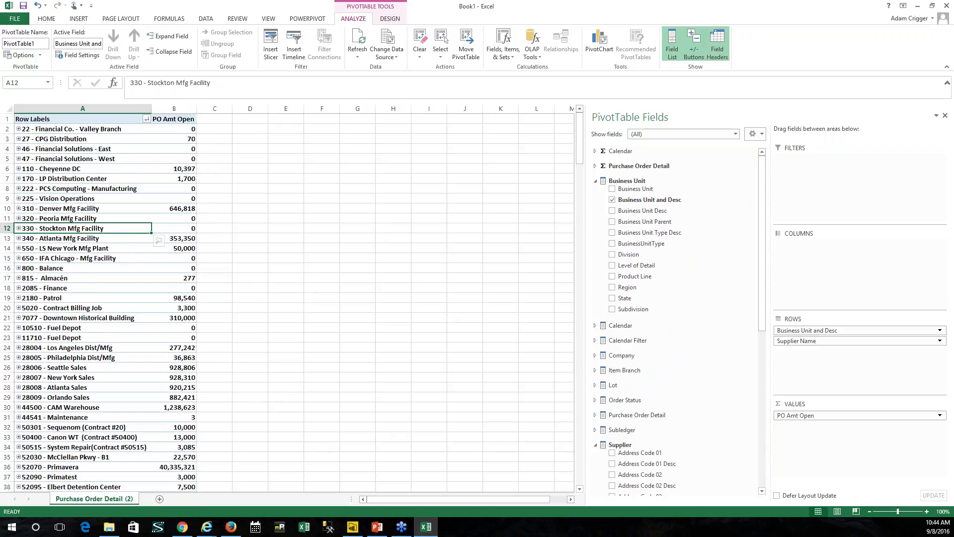
click(18, 208)
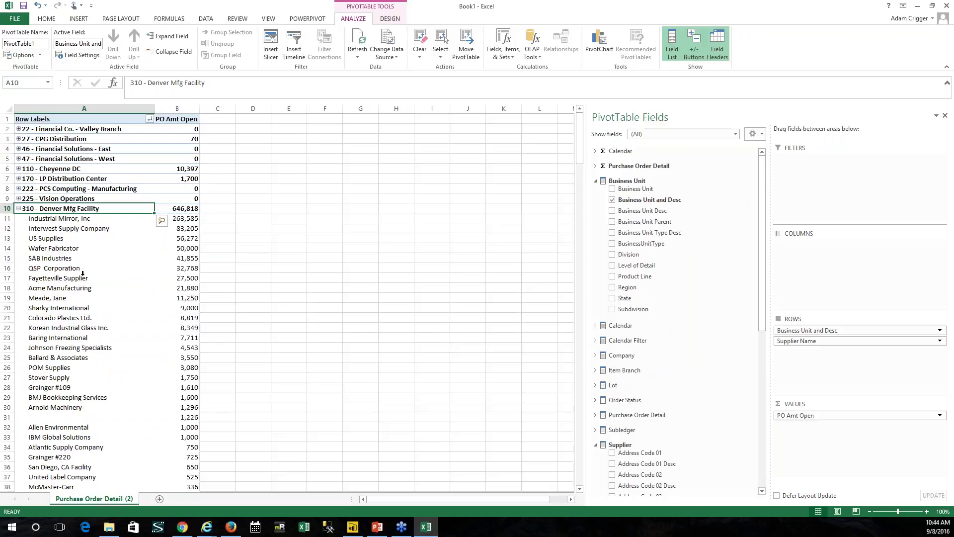
click(19, 208)
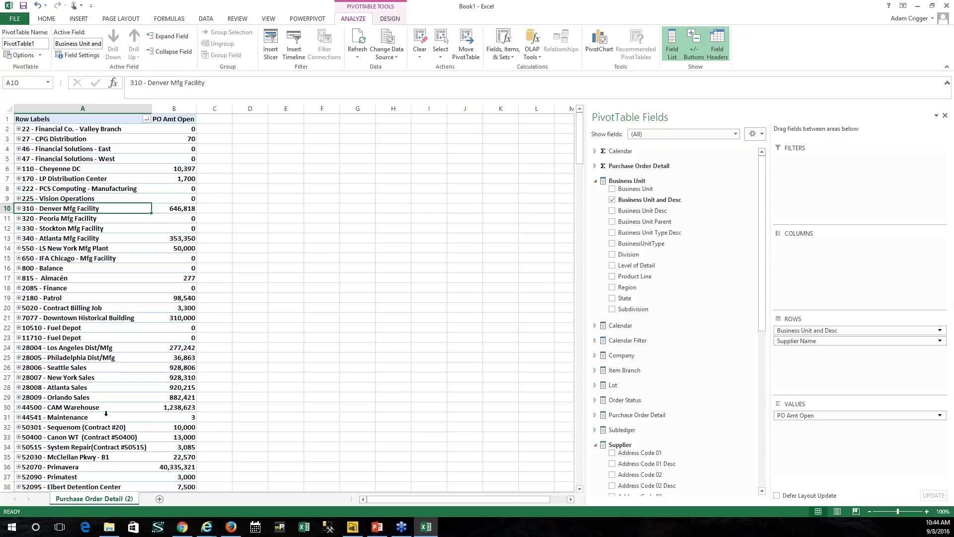
- Insert a new sheet and enable the Microsoft Power BI Publisher for Excel COM add-in
click(159, 499)
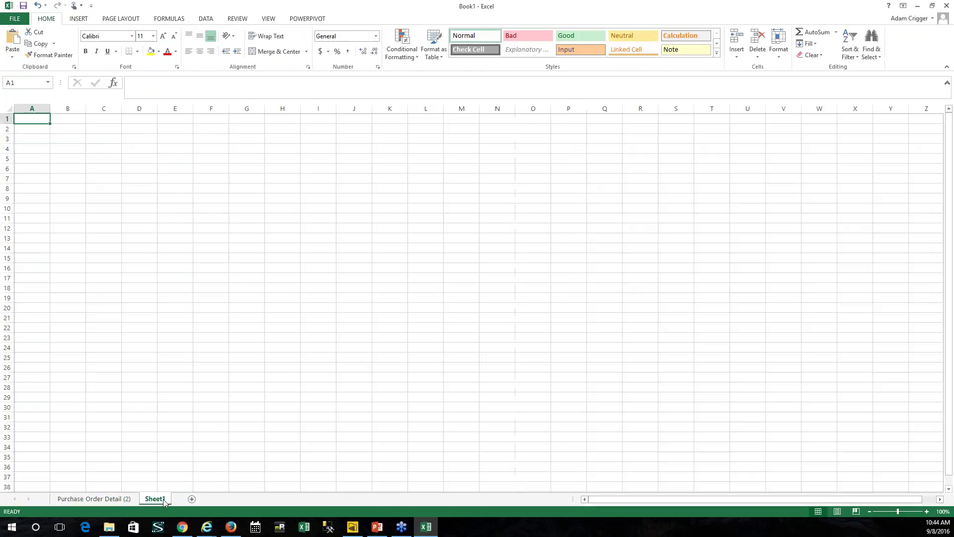
click(79, 131)
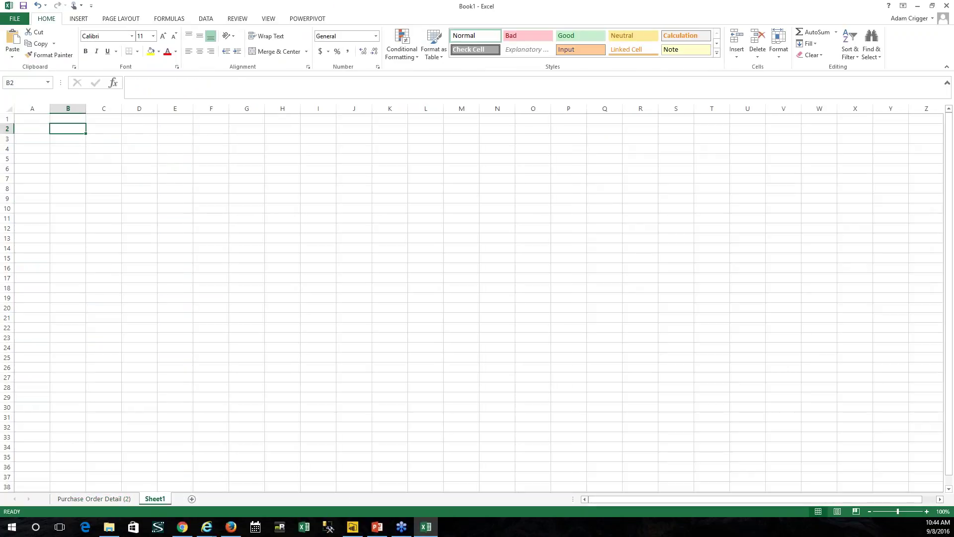
click(27, 21)
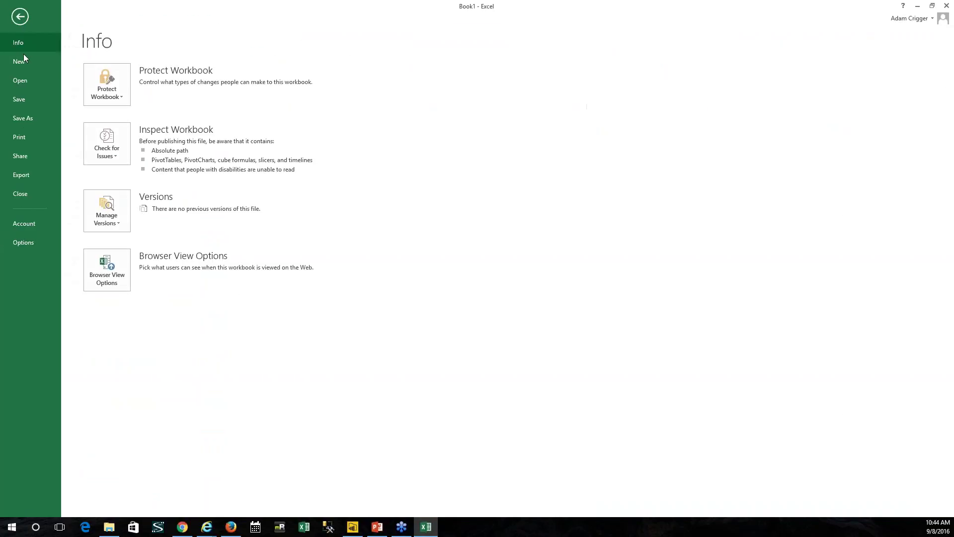
click(27, 241)
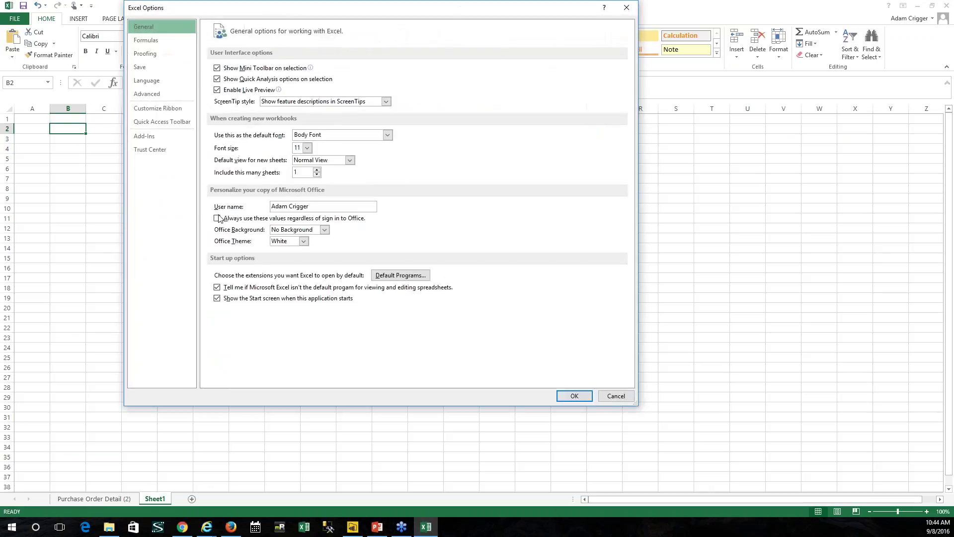
click(149, 136)
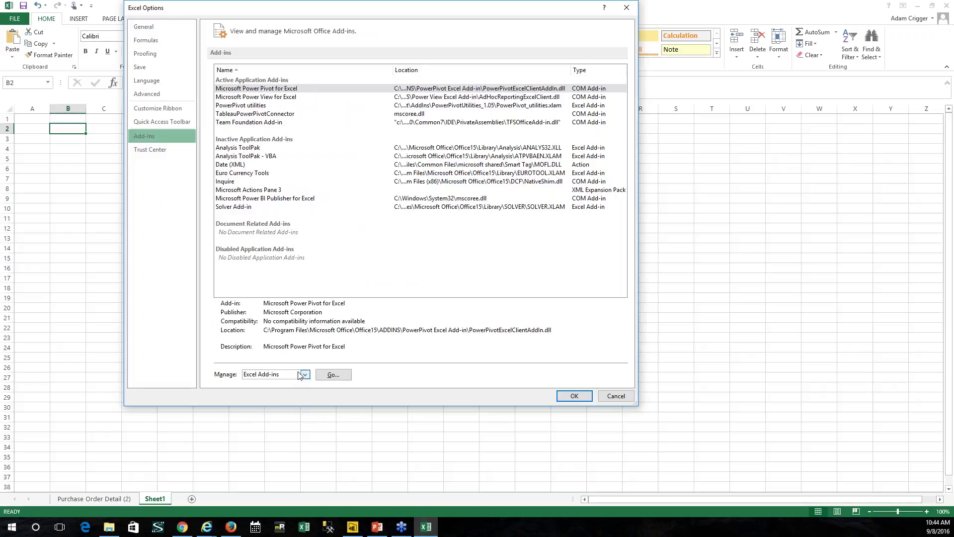
click(301, 375)
click(279, 393)
click(332, 375)
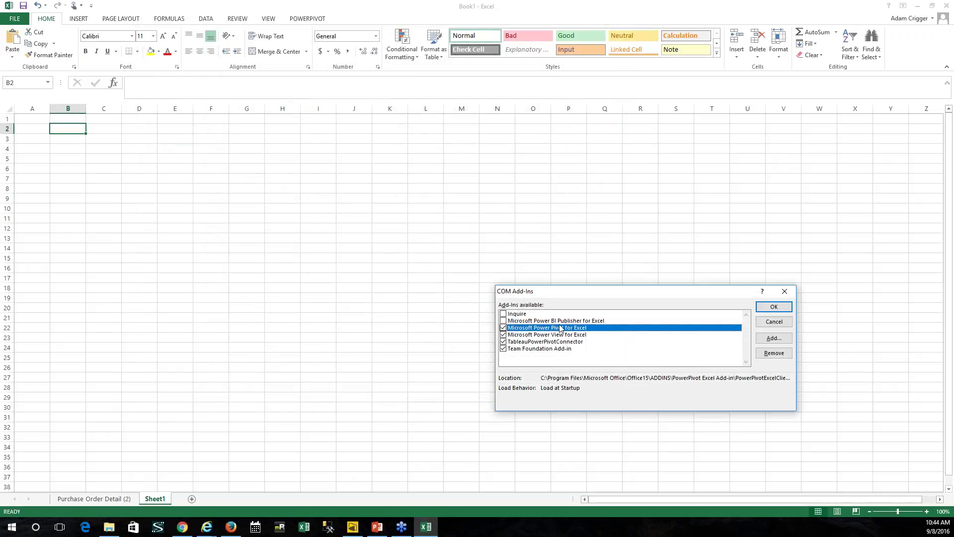
click(503, 320)
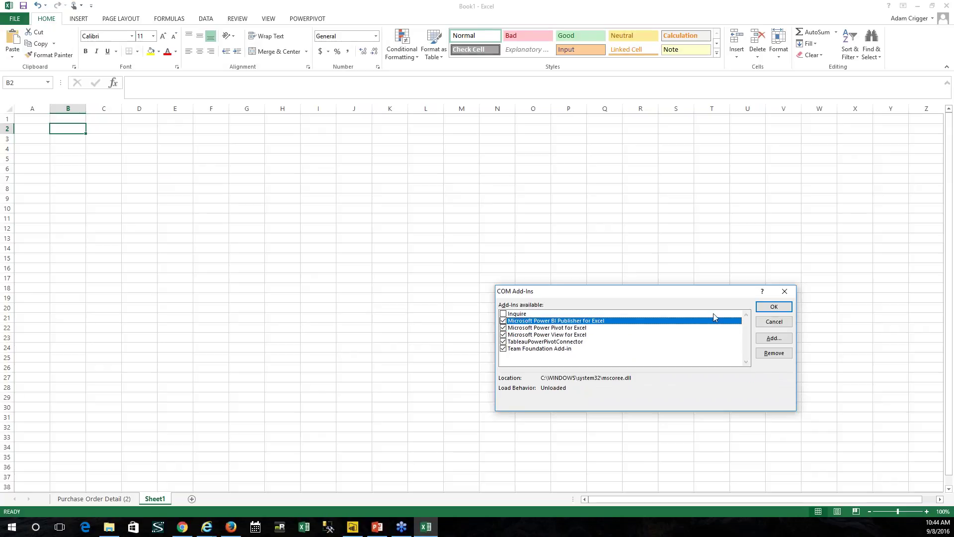
click(774, 306)
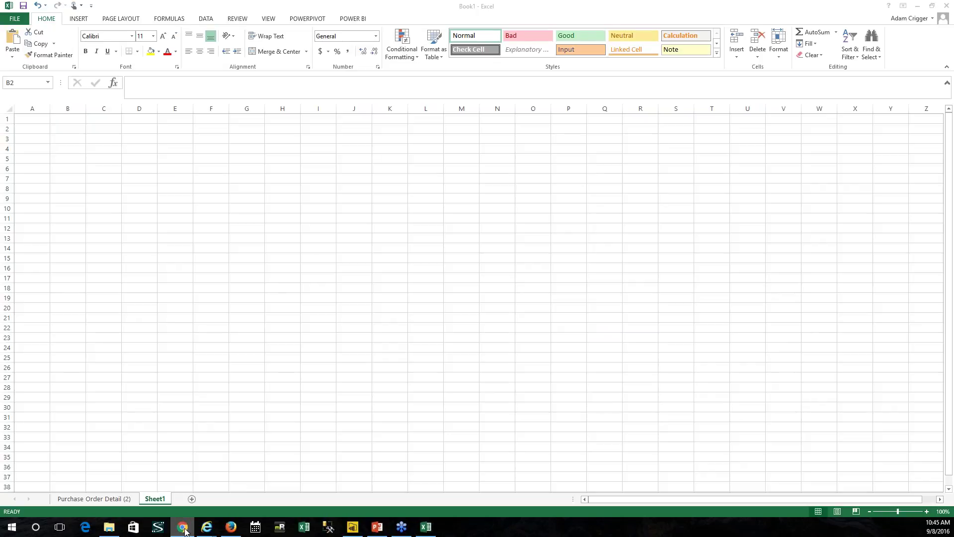
mouse_move(208, 530)
click(154, 453)
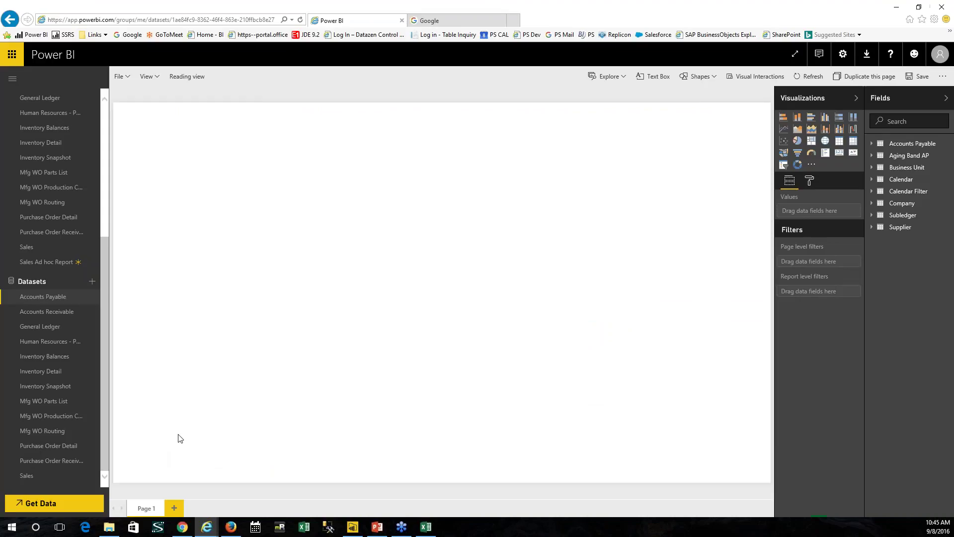
click(867, 55)
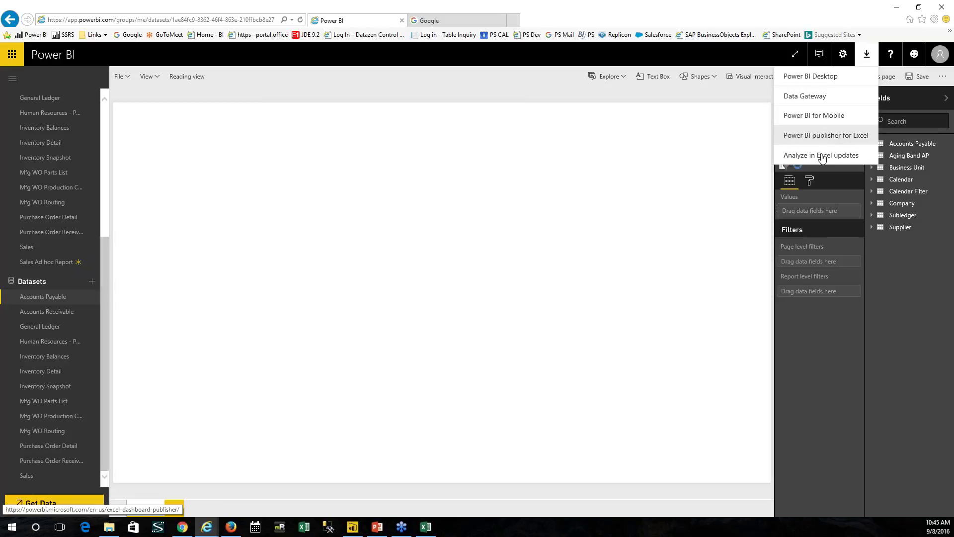
click(425, 526)
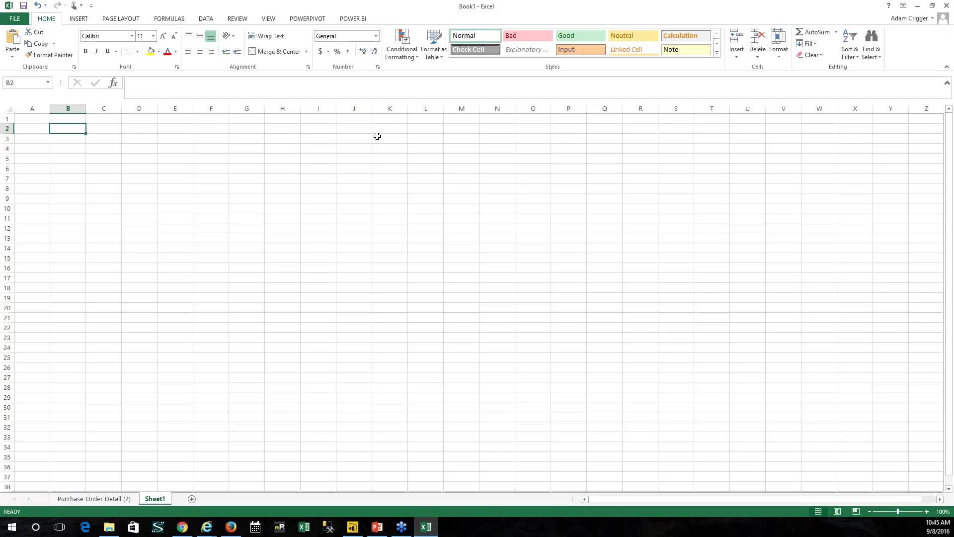
- Connect a new PivotTable to the Power BI Sales report via Connect to Data
click(355, 20)
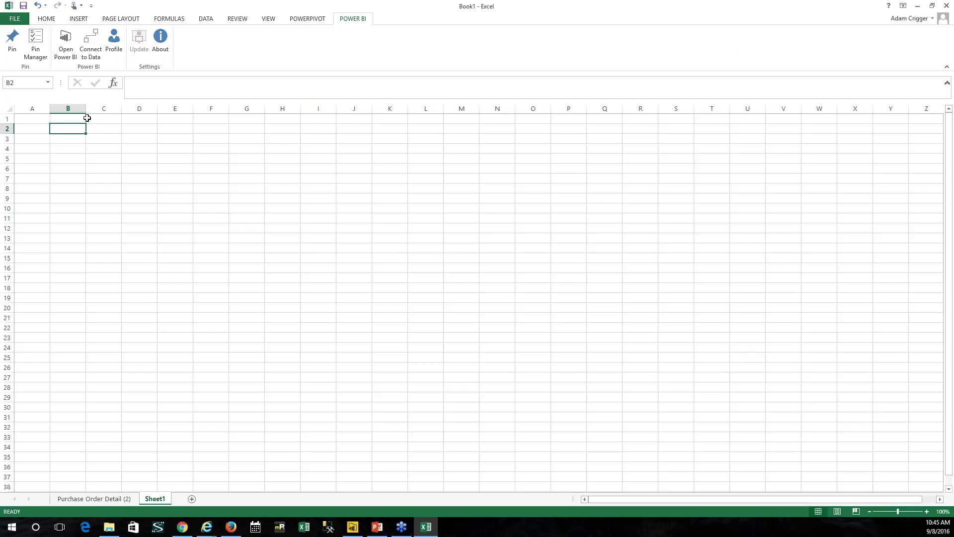
click(94, 49)
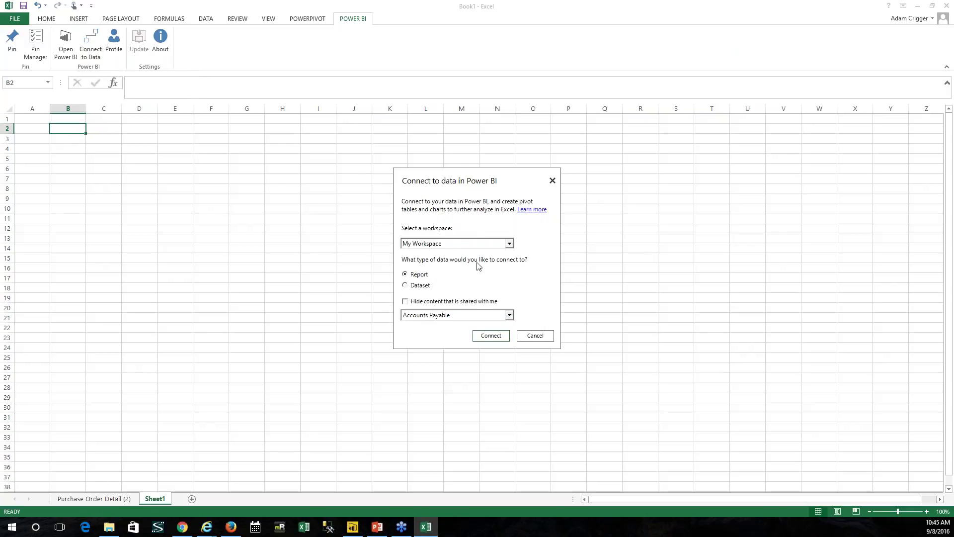
click(508, 315)
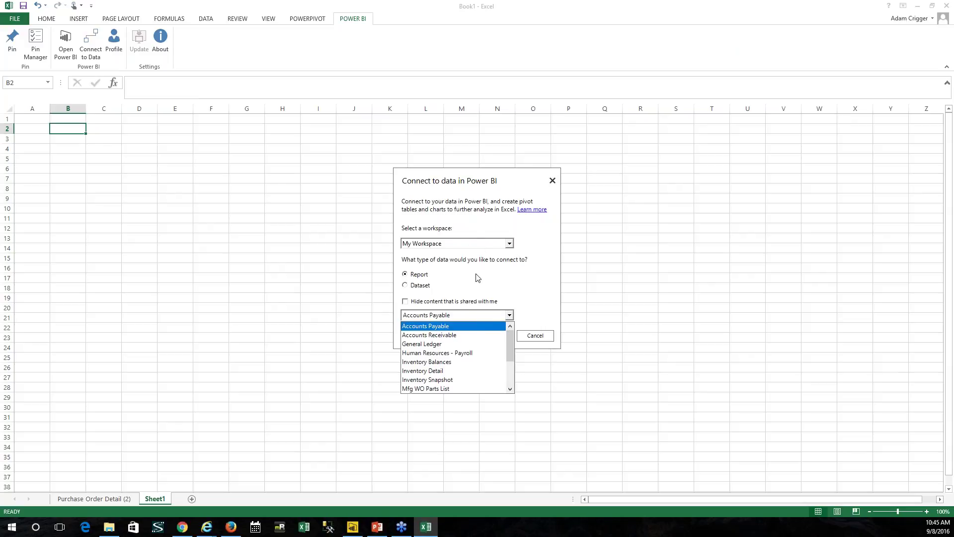
drag(509, 356, 509, 381)
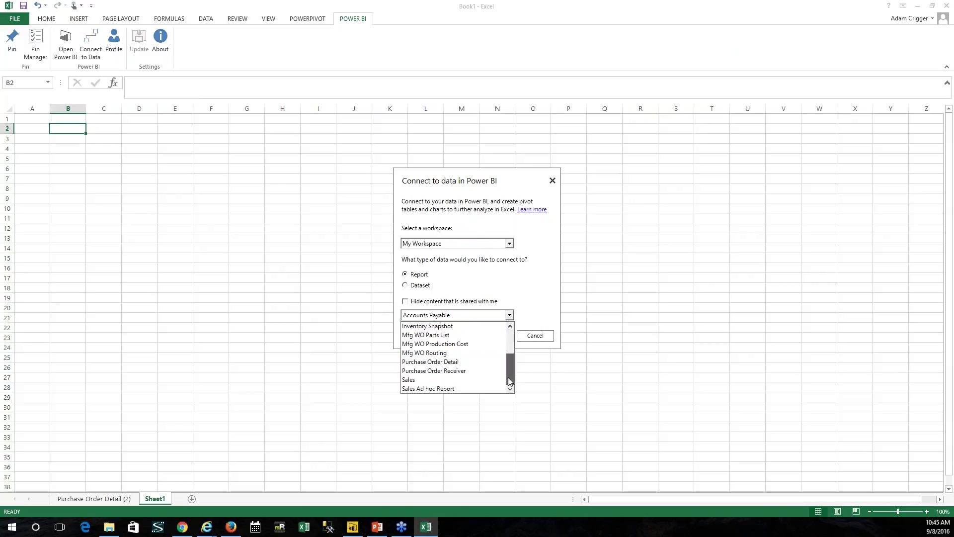
click(457, 379)
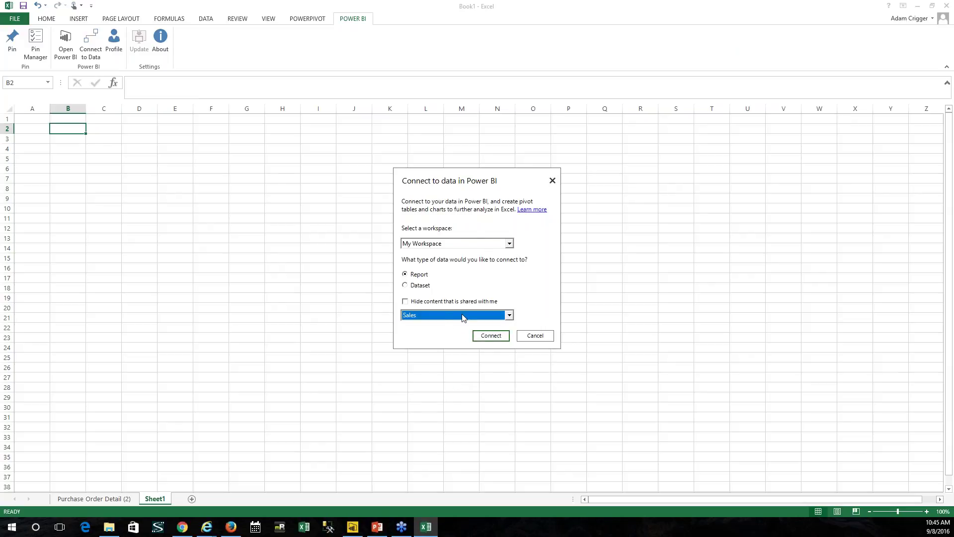
click(497, 339)
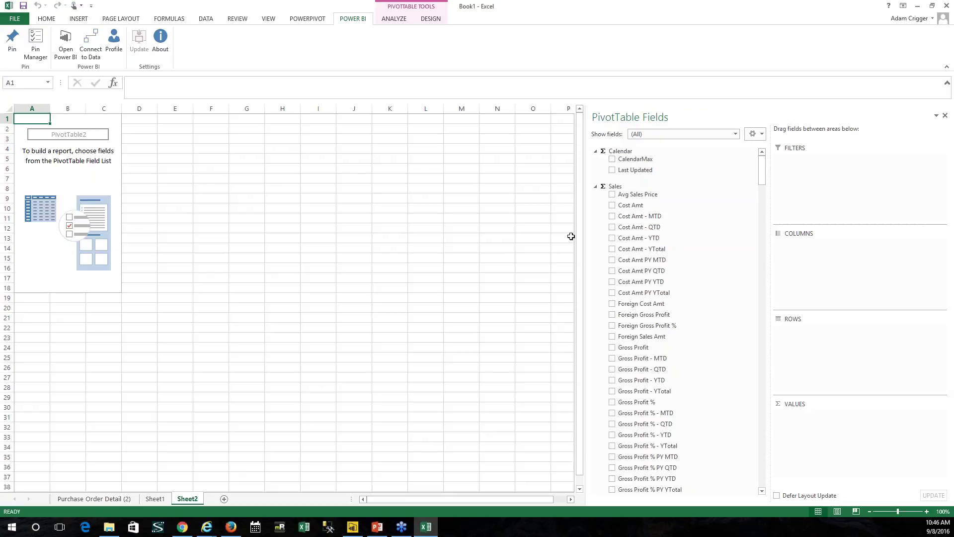
- Collapse the field list and add Sales Amt - YTD from the Σ Sales measures as the pivot value
click(761, 136)
click(778, 271)
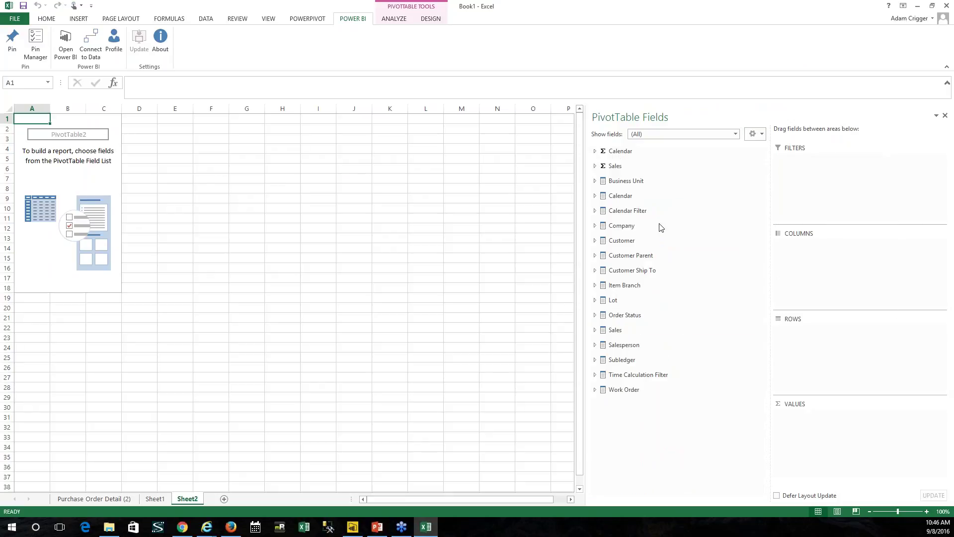
click(595, 330)
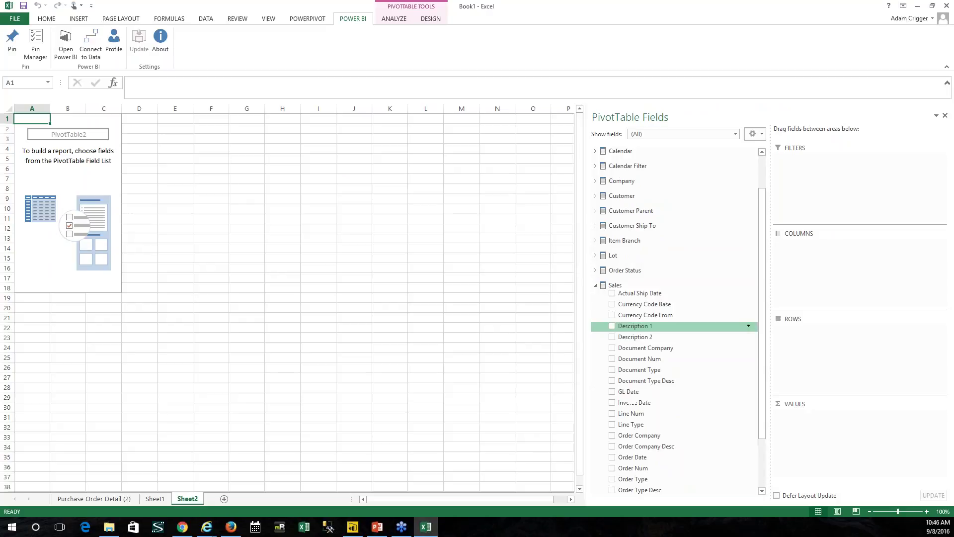
scroll(682, 360, down, 2)
scroll(679, 239, up, 2)
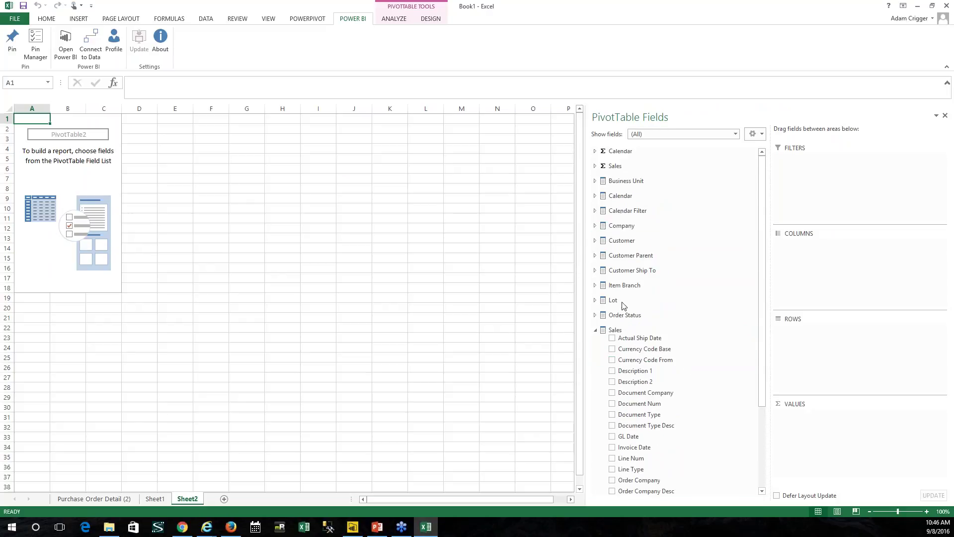
click(595, 329)
click(595, 166)
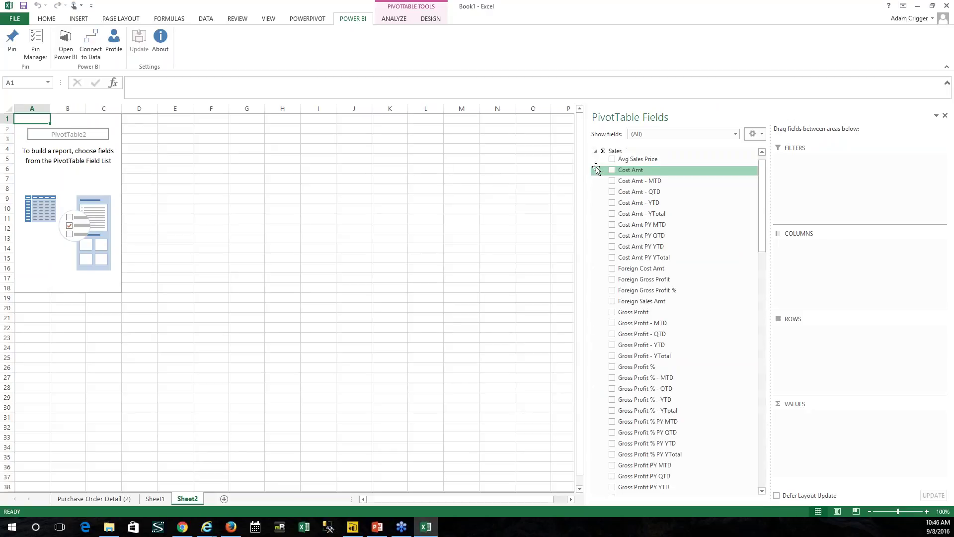
scroll(646, 308, down, 4)
scroll(690, 340, down, 8)
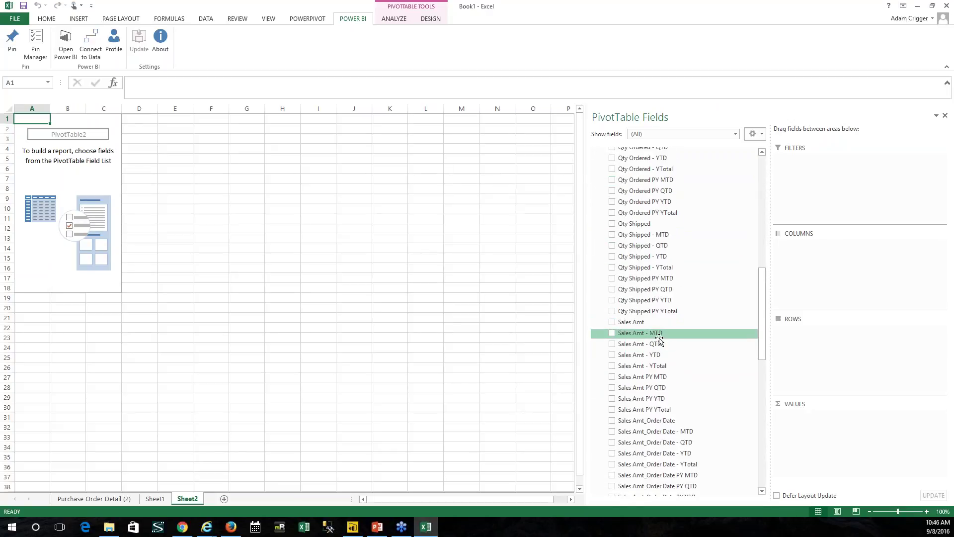
drag(654, 354, 834, 434)
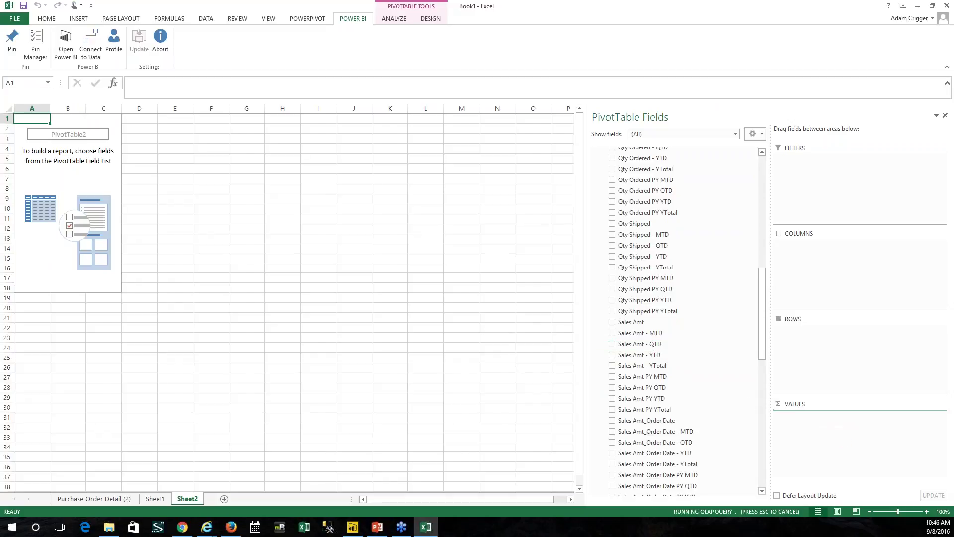
drag(762, 345, 758, 199)
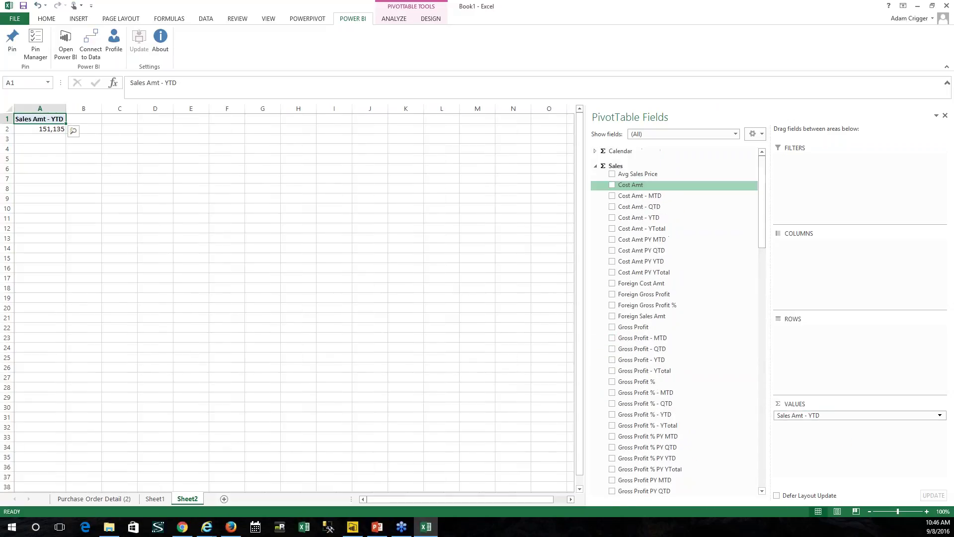
click(595, 166)
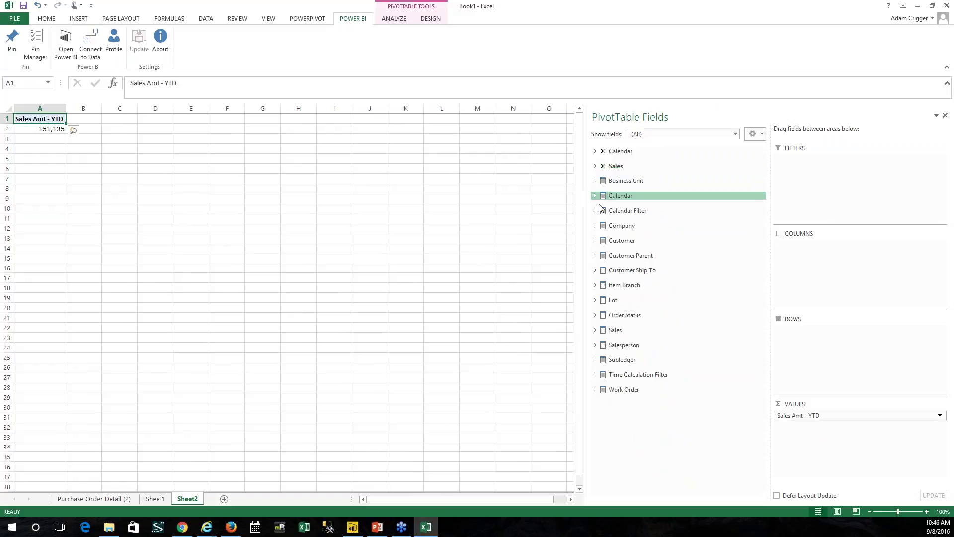
- Add Sales Rep from the Customer table's More Fields to the pivot rows
click(595, 240)
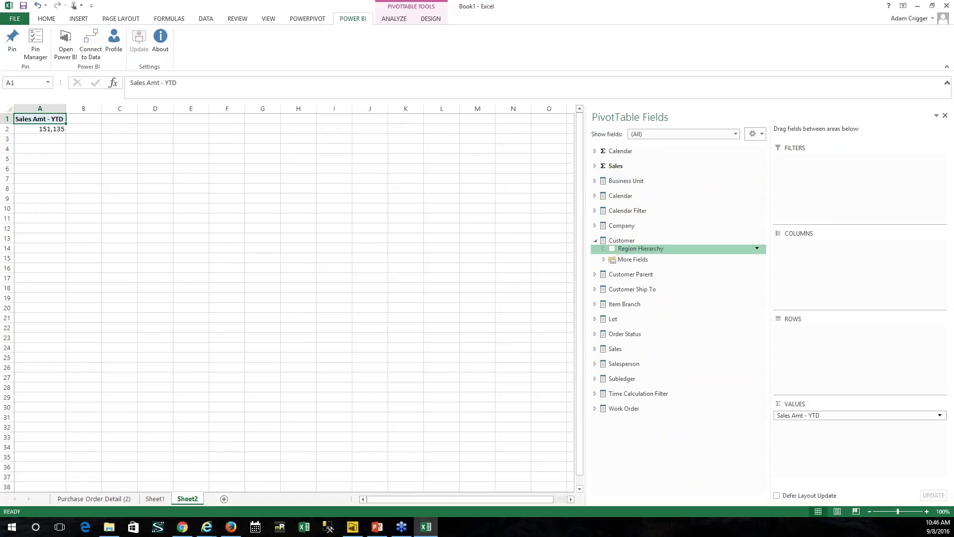
click(604, 259)
scroll(680, 373, down, 4)
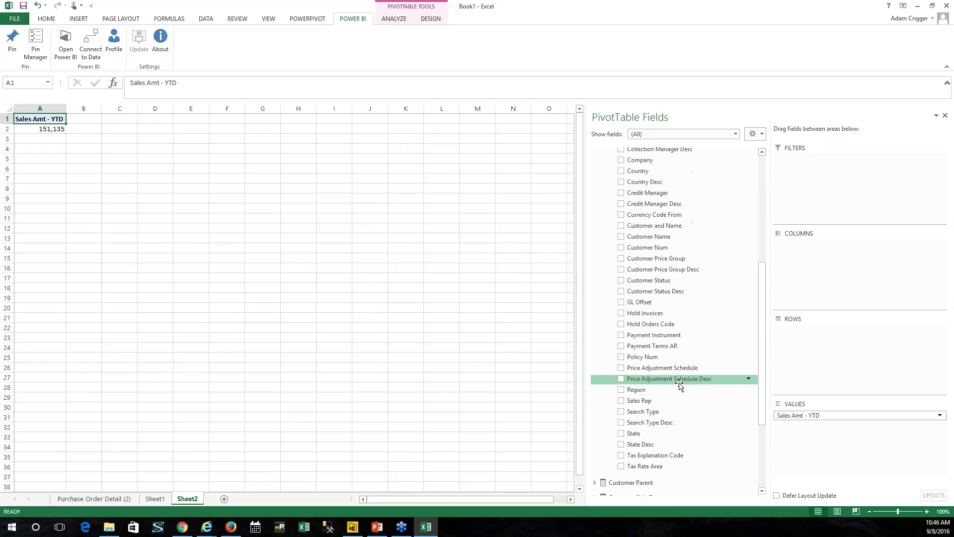
drag(661, 402, 824, 343)
- Sort the sales reps by Sales Amt - YTD from largest to smallest
click(64, 137)
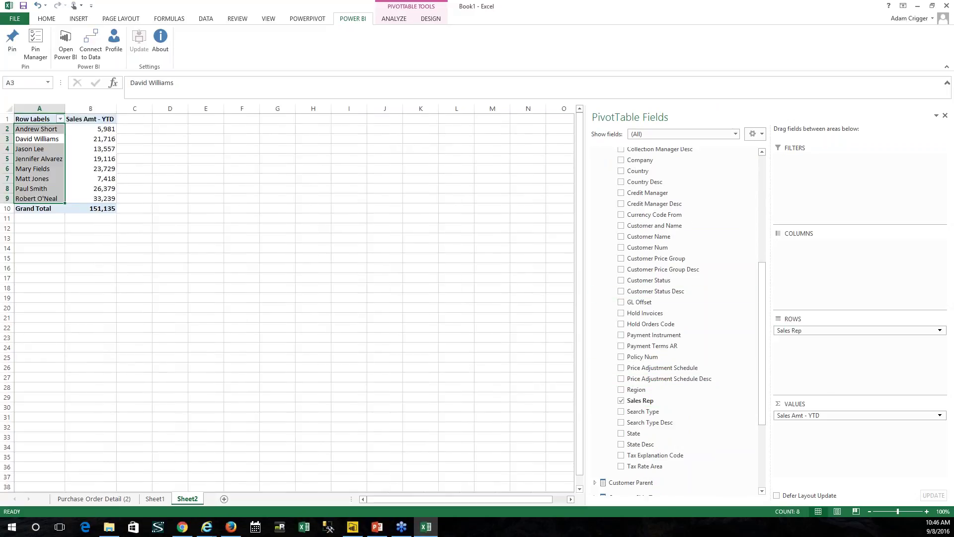
click(80, 128)
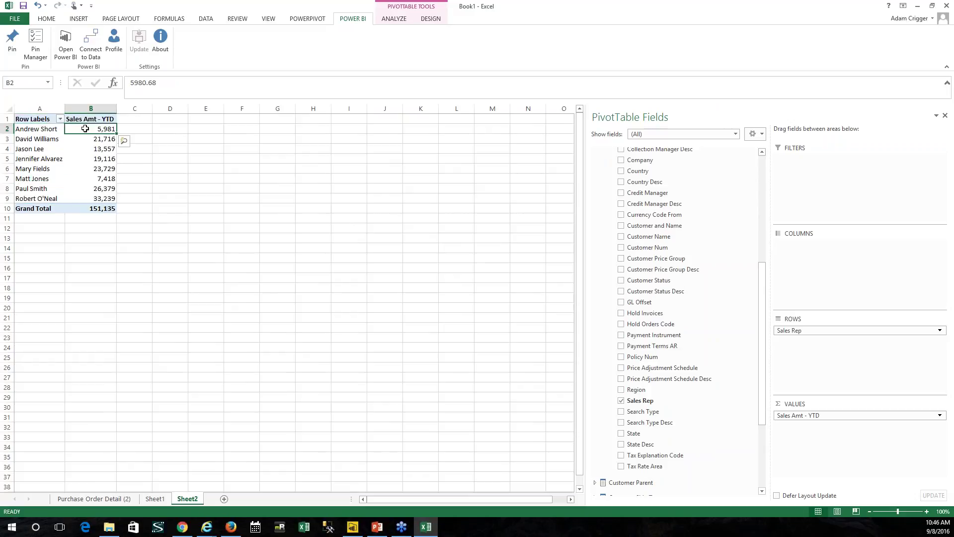
right_click(91, 129)
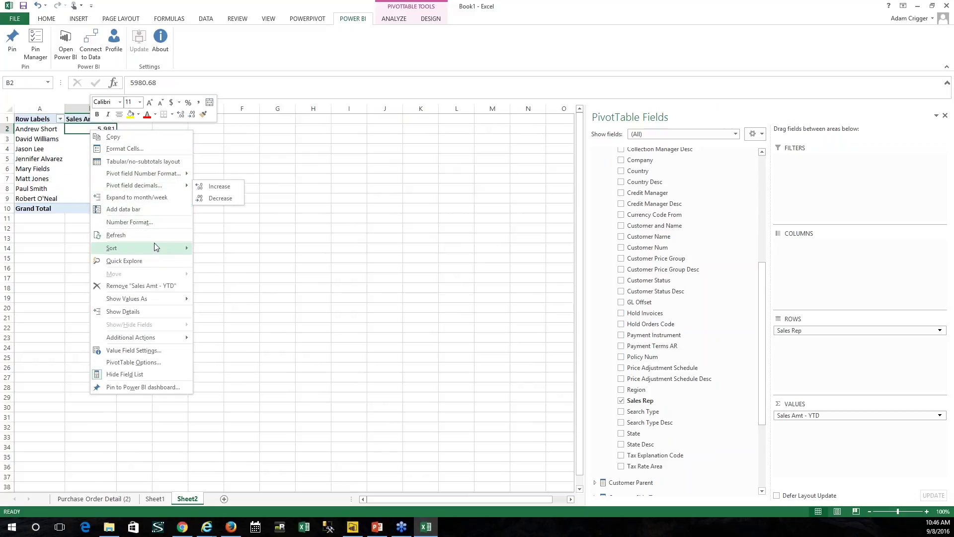
mouse_move(154, 243)
click(213, 262)
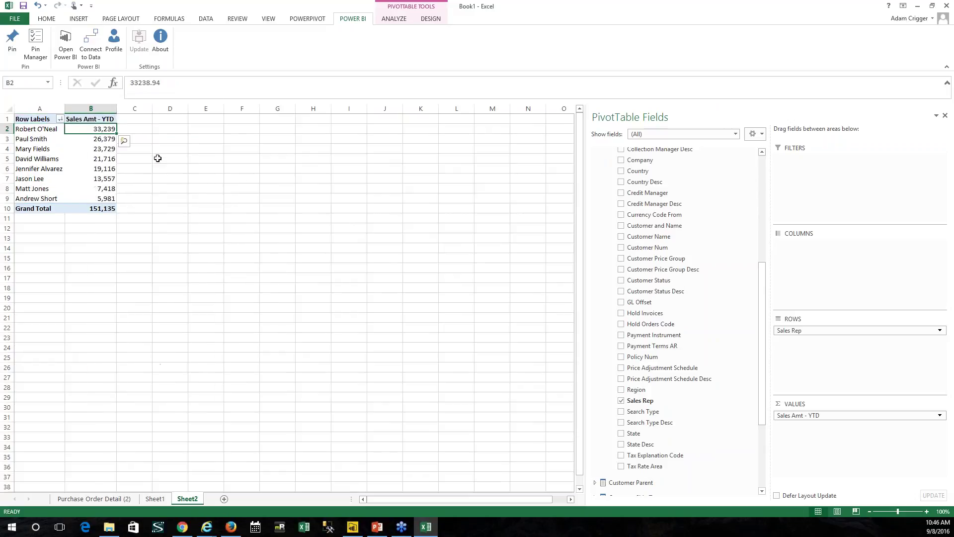
click(158, 150)
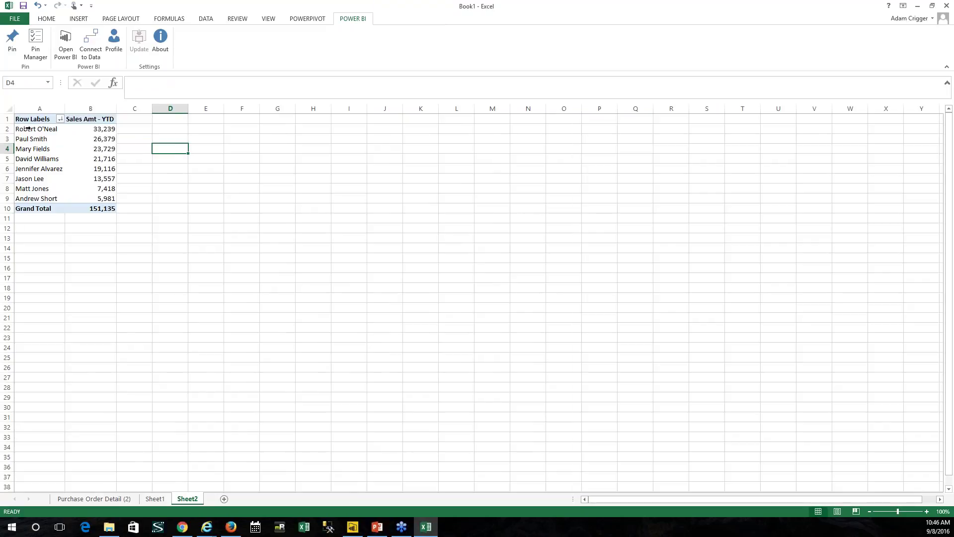
- Insert a People Graph built from the rep names and sales in A2:B9
drag(28, 127, 96, 196)
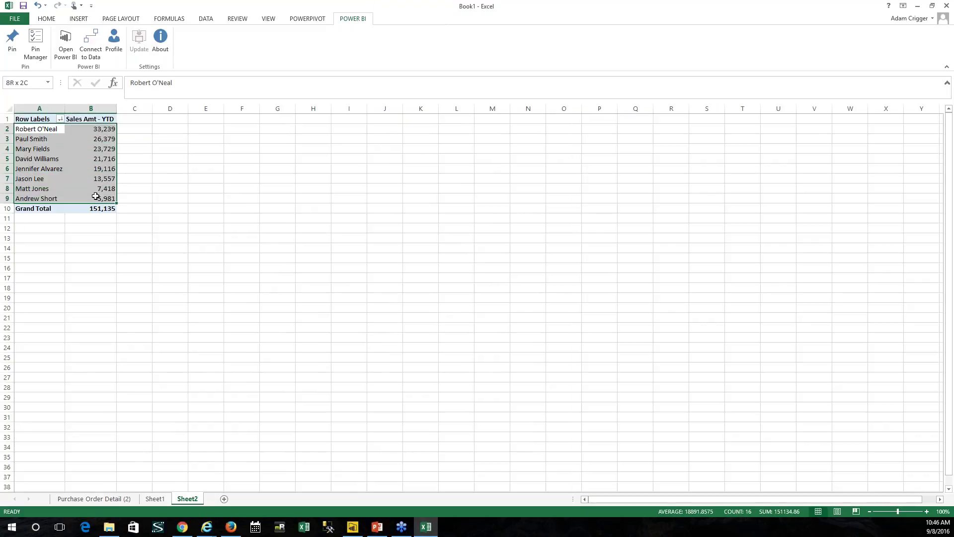
click(78, 18)
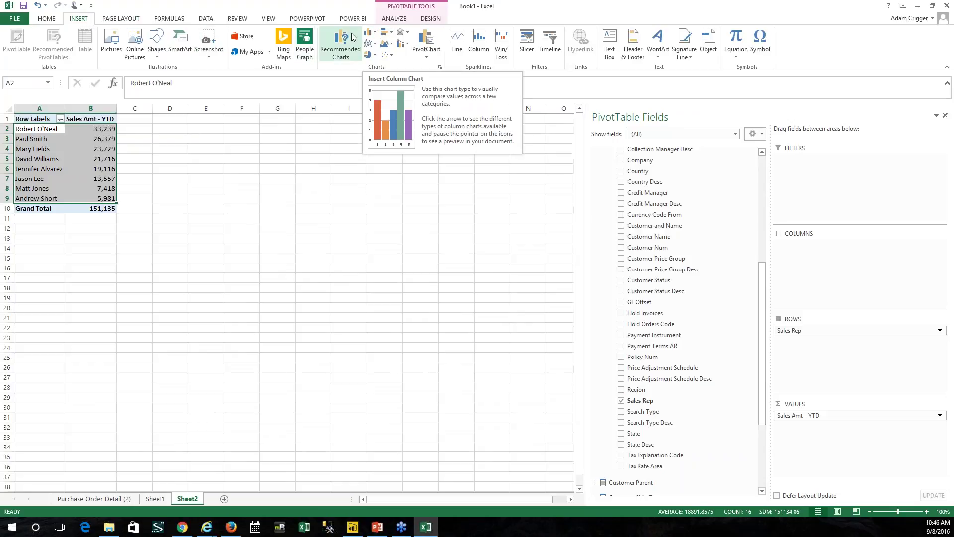
click(305, 39)
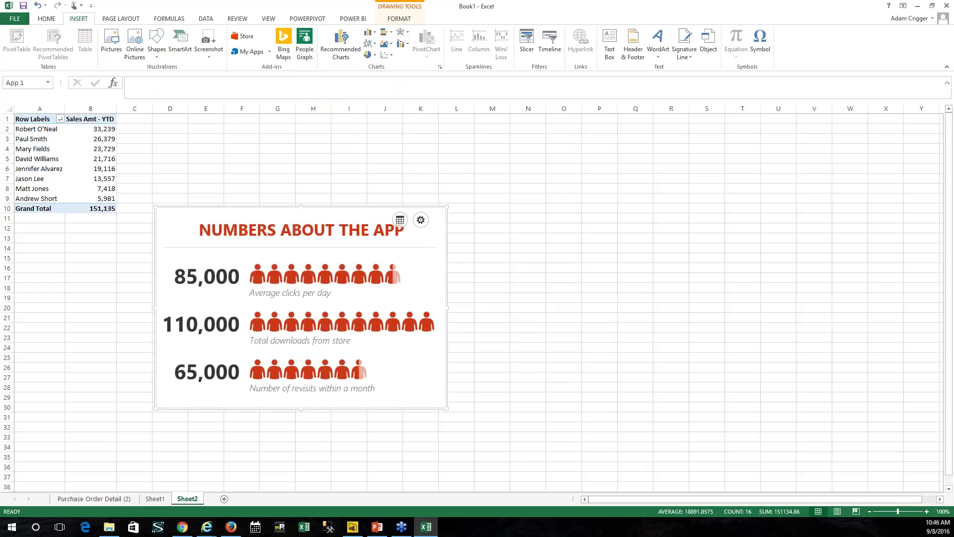
click(400, 220)
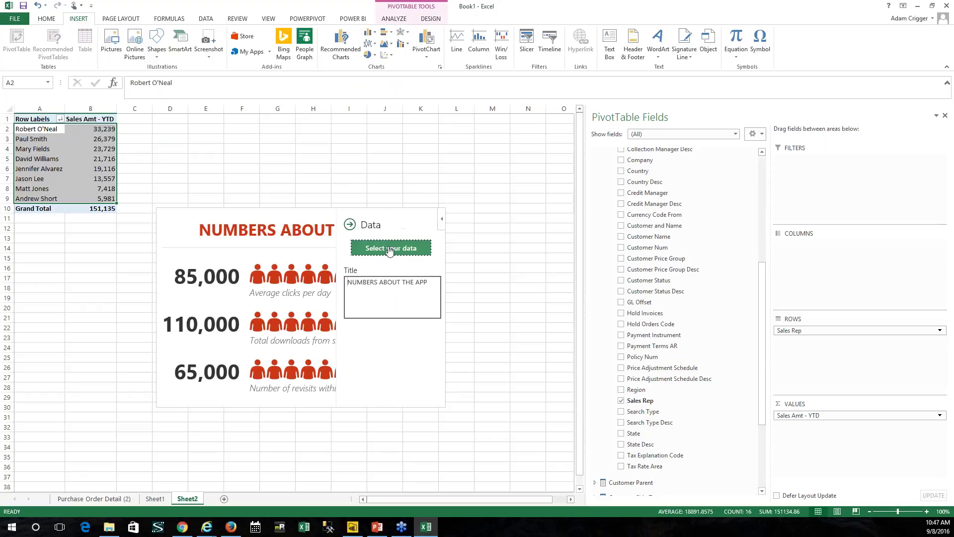
click(390, 250)
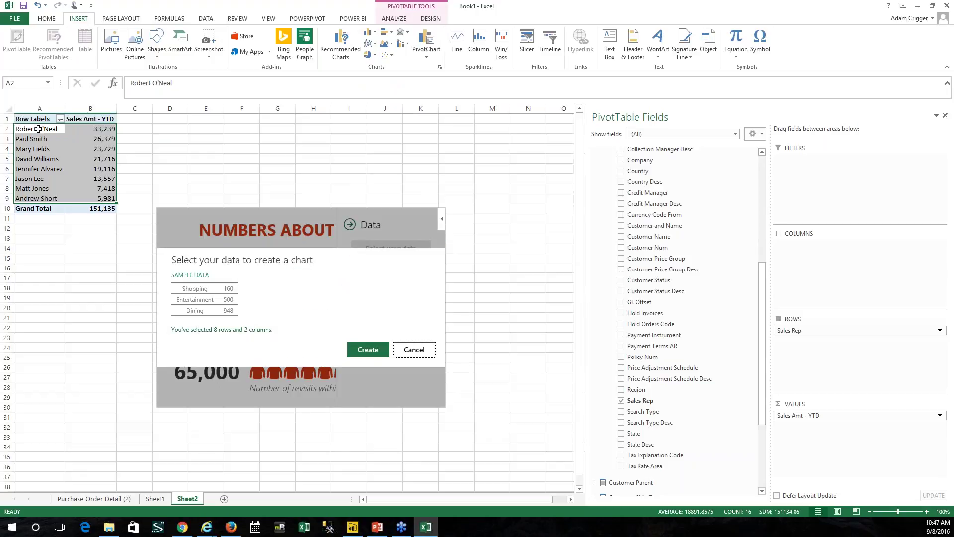
click(368, 349)
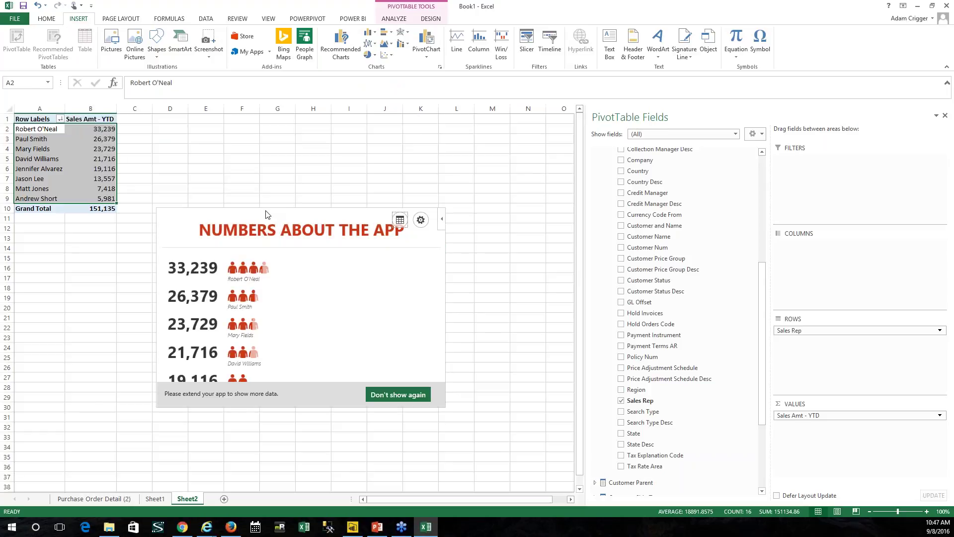
- Move the People Graph up beside the pivot table and enlarge it
drag(265, 214, 254, 130)
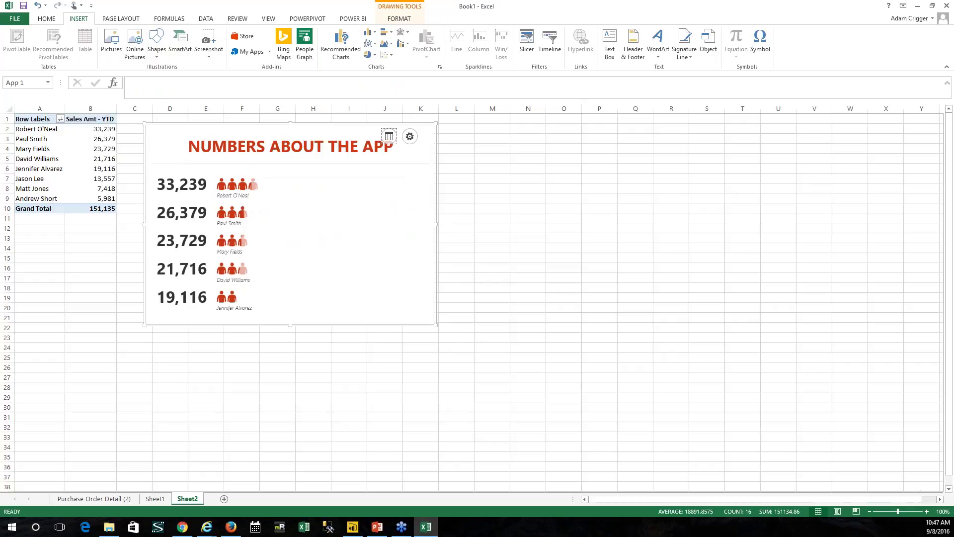
drag(436, 324, 411, 392)
click(366, 137)
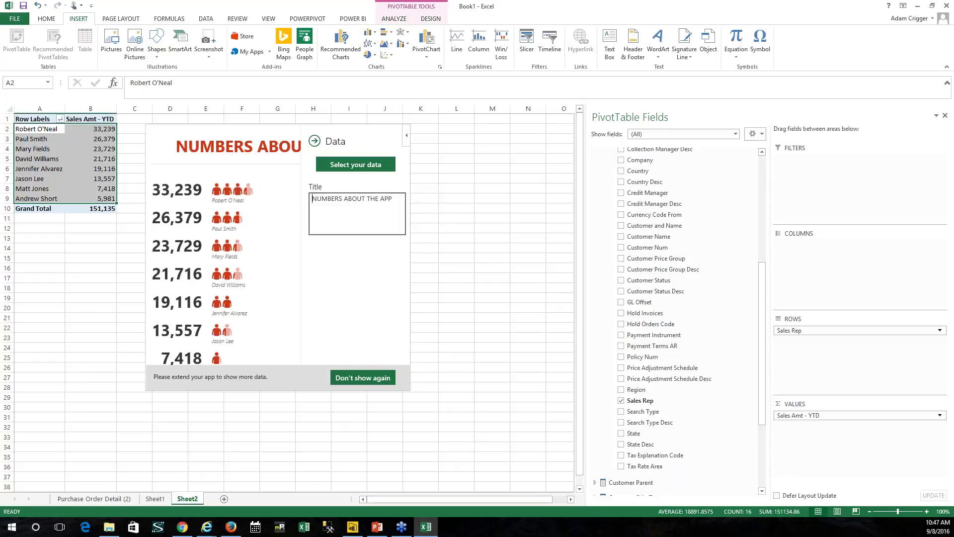
- Retitle the People Graph 'YTD Sales by Rep'
triple_click(321, 199)
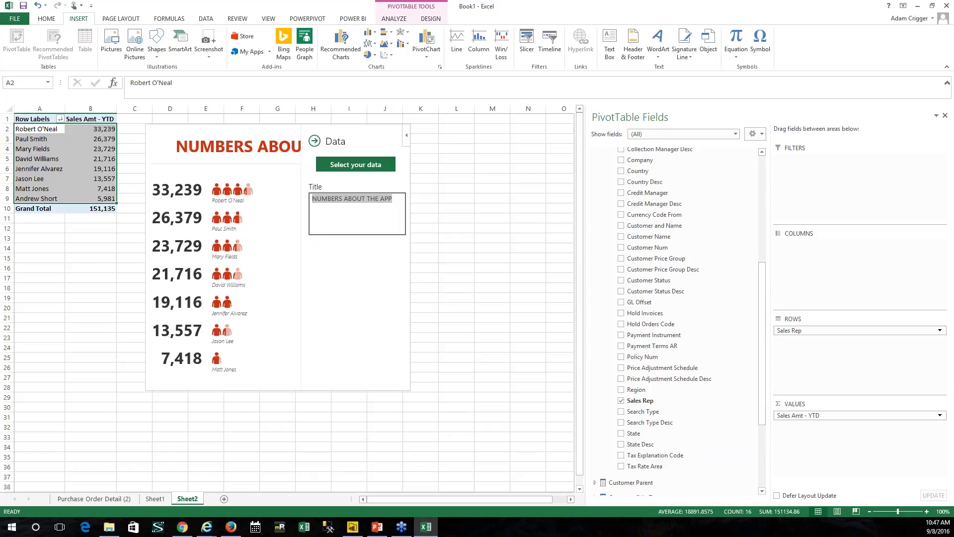
text(YTD Salesby)
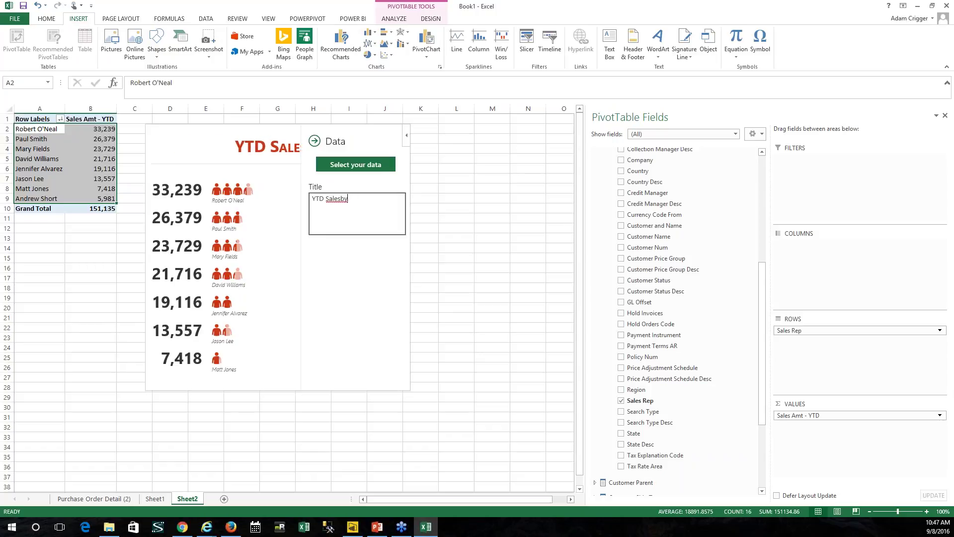
key(BackSpace)
key(BackSpace)
key(BackSpace)
text(byRE)
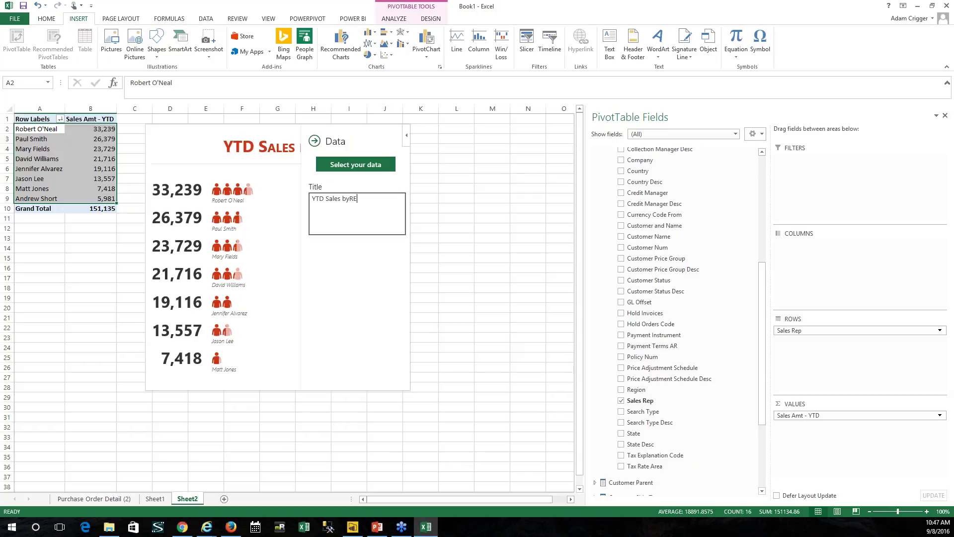
key(BackSpace)
text(Rep)
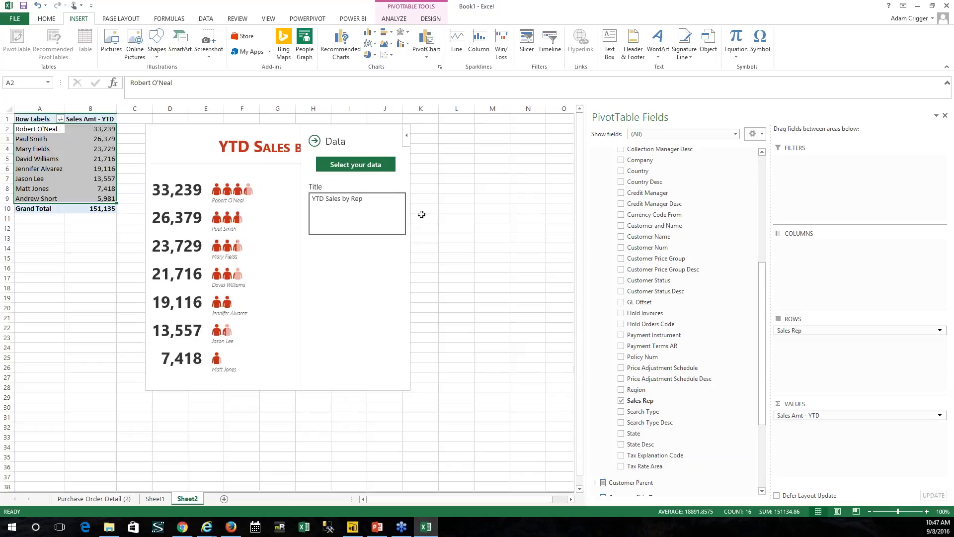
- Close the data panel and make the People Graph narrower
click(314, 141)
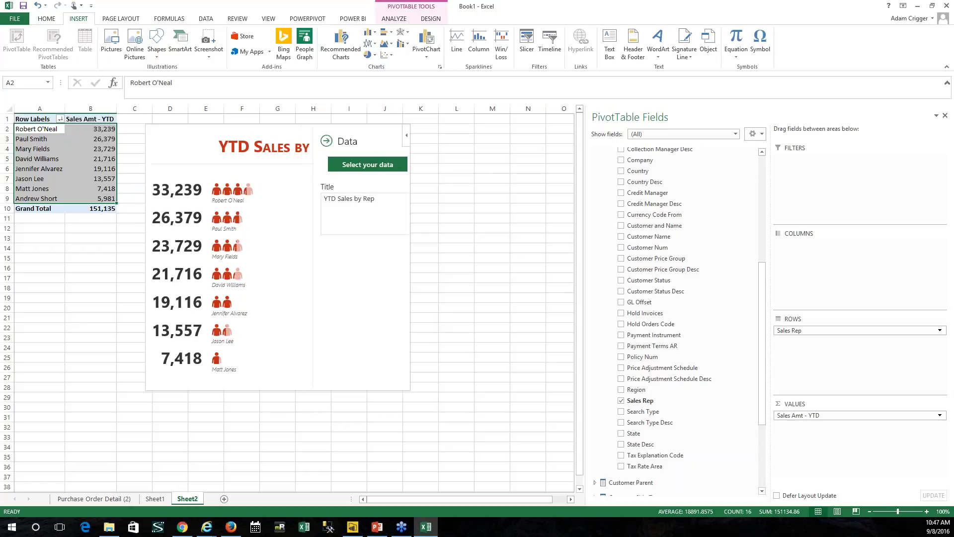
click(389, 225)
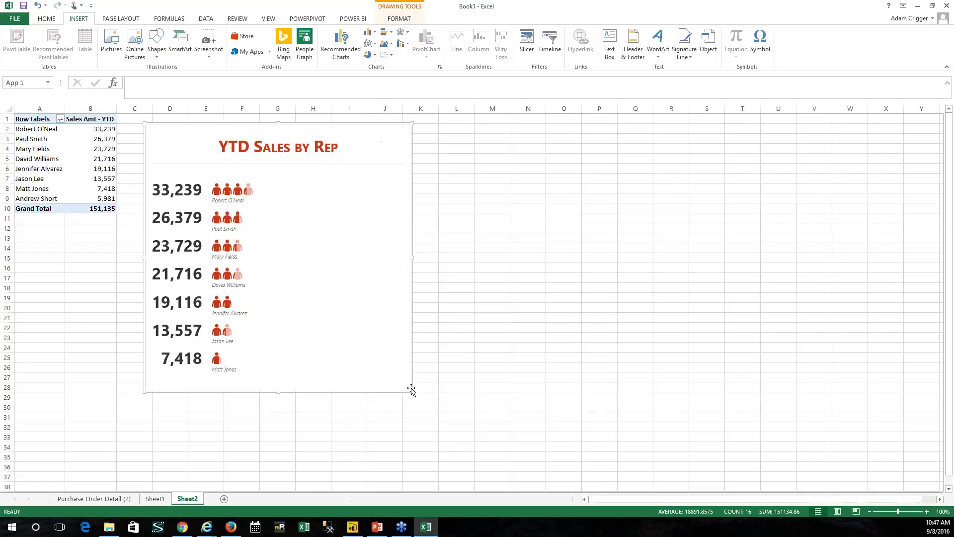
drag(411, 391, 346, 397)
click(316, 162)
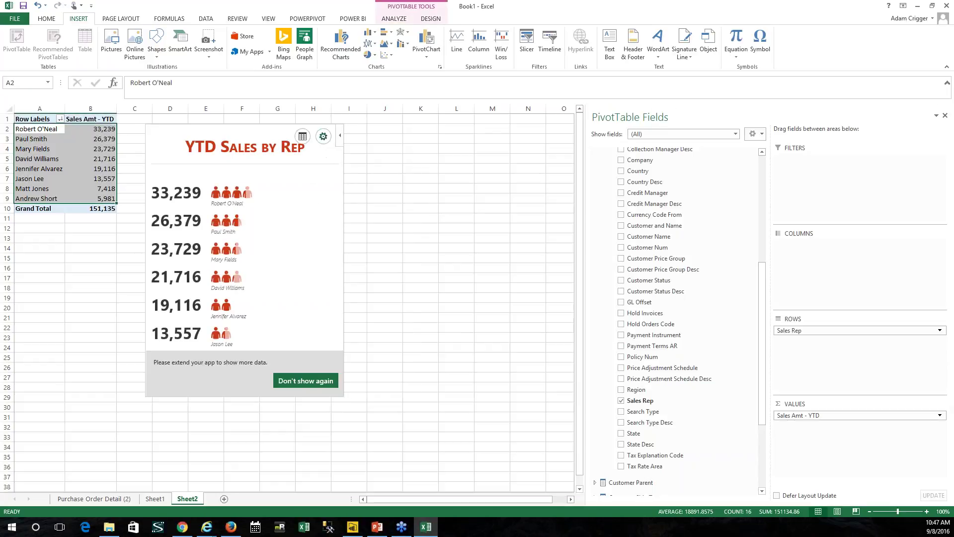
click(318, 132)
click(306, 158)
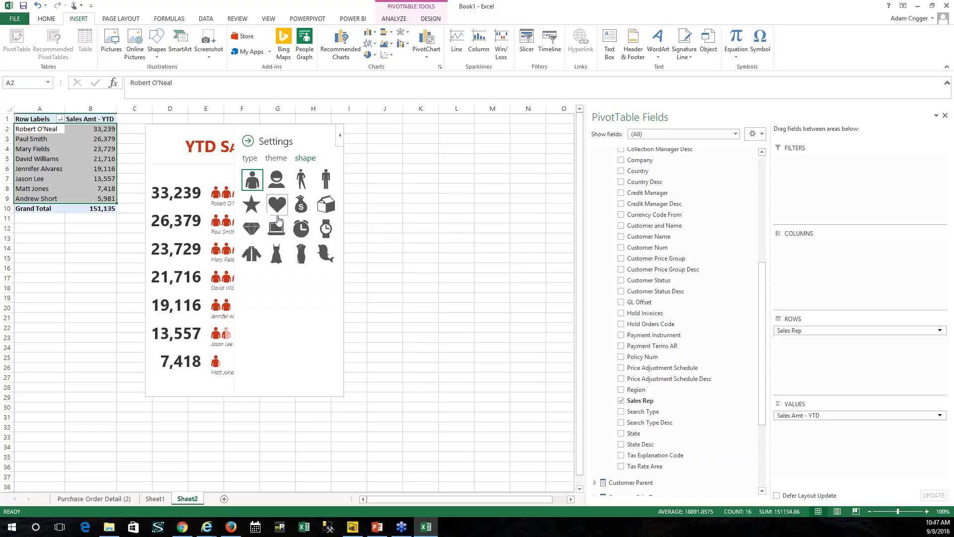
click(248, 140)
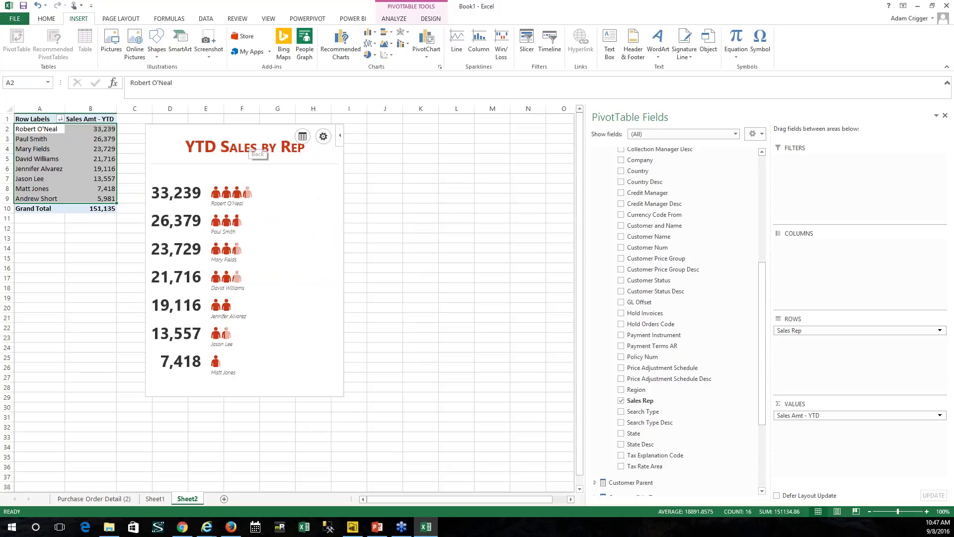
click(373, 230)
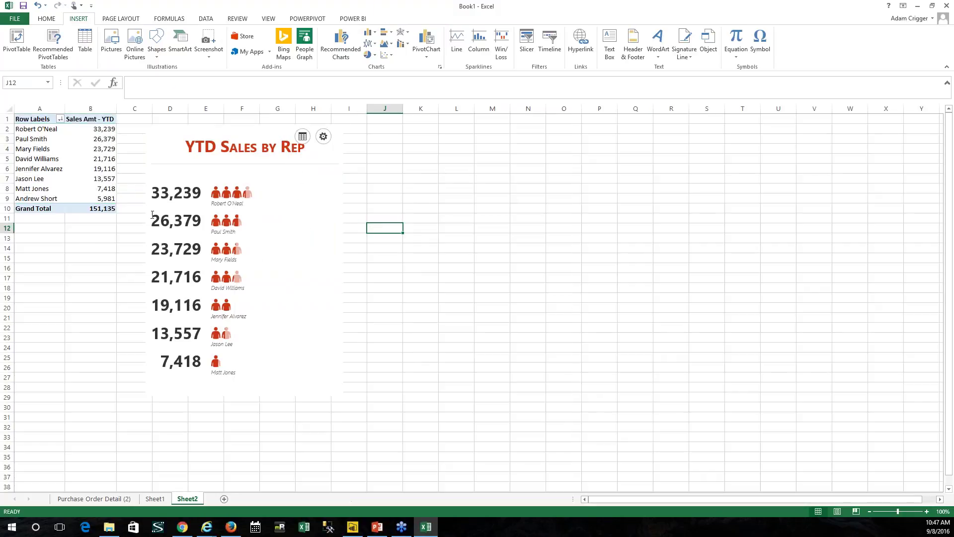
- Pin the YTD Sales by Rep People Graph to Corporate Dashboard in My Workspace and view it in Power BI
click(349, 21)
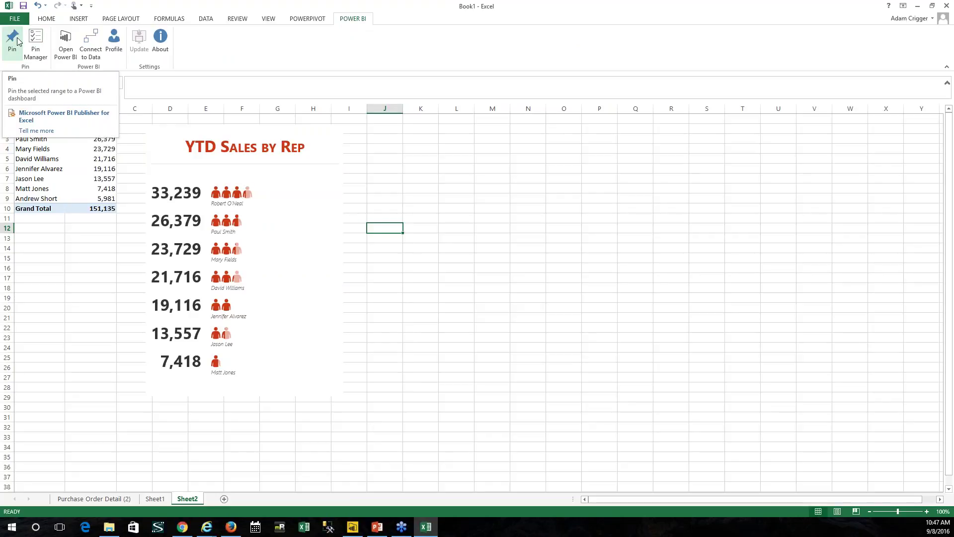
mouse_move(310, 131)
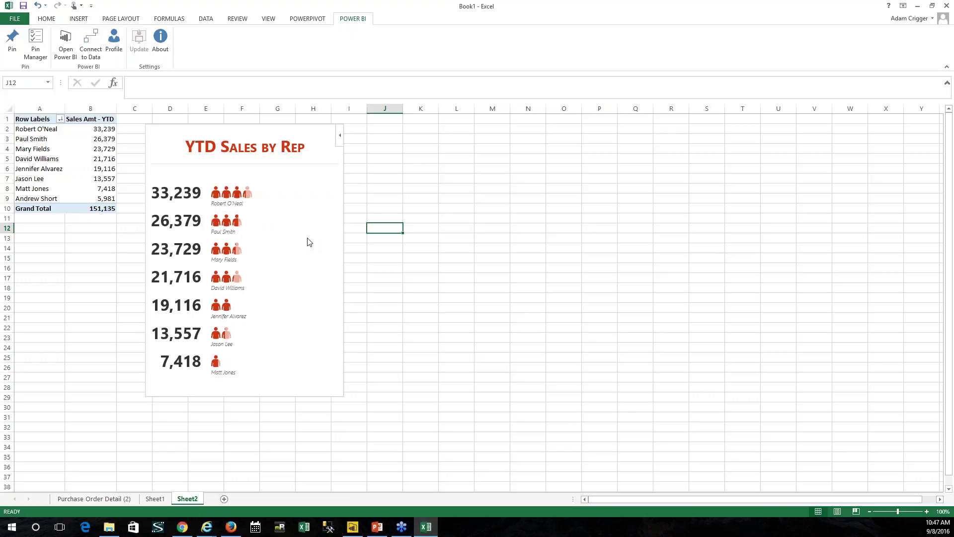
click(216, 129)
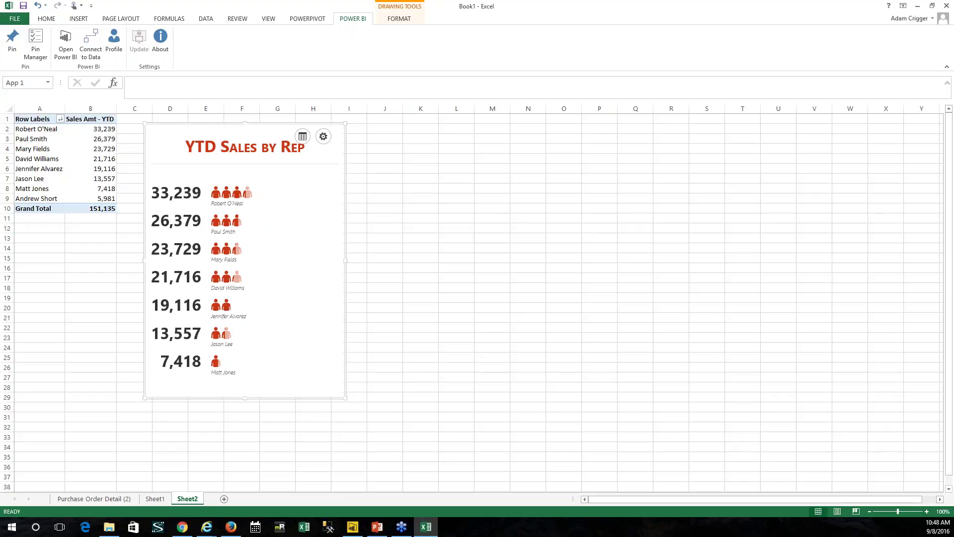
click(12, 42)
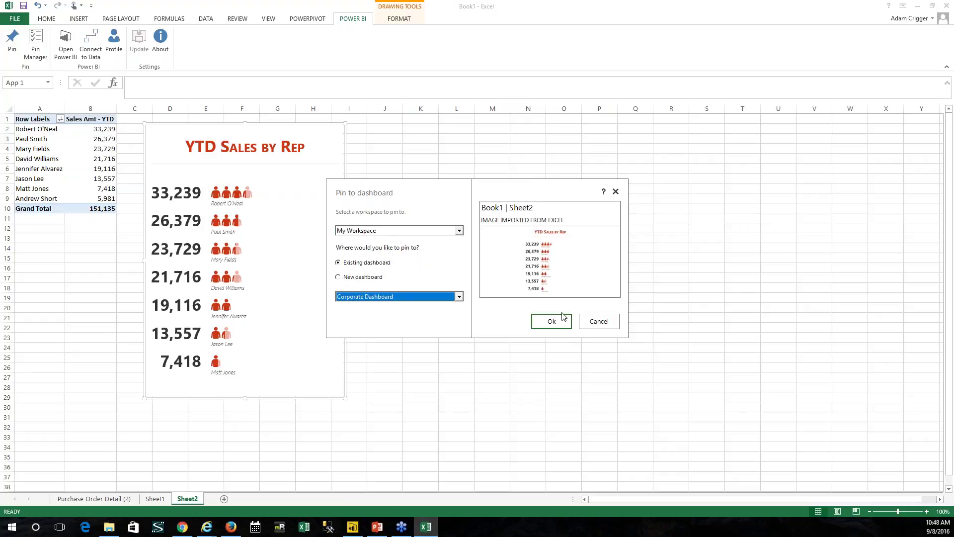
click(552, 322)
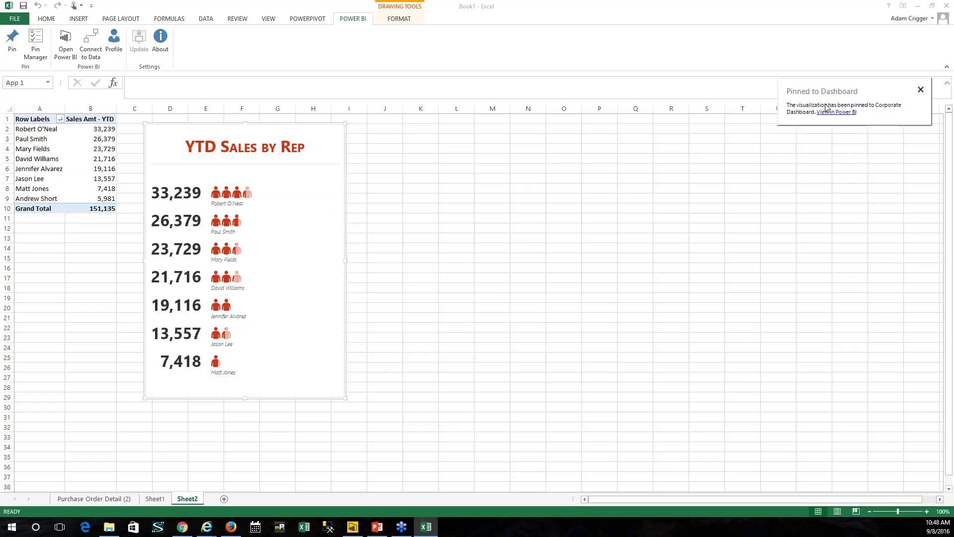
click(828, 116)
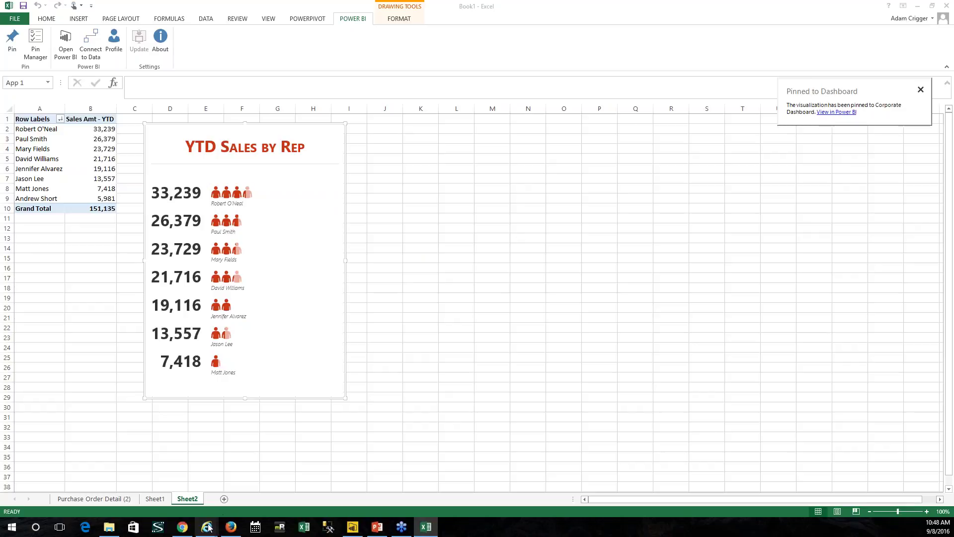
- Check the Book1 | Sheet2 tile on Power BI's Corporate Dashboard, then return to Excel
mouse_move(206, 526)
click(159, 474)
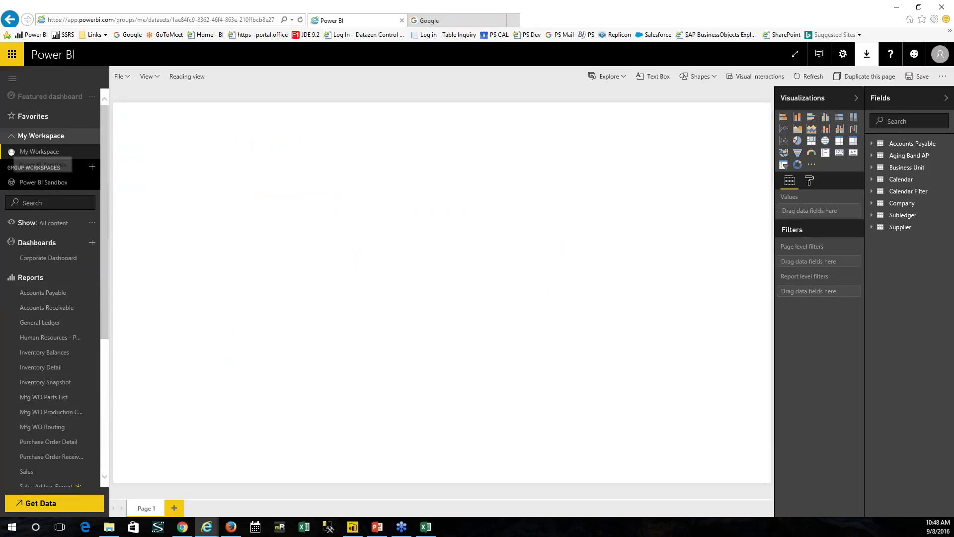
click(89, 258)
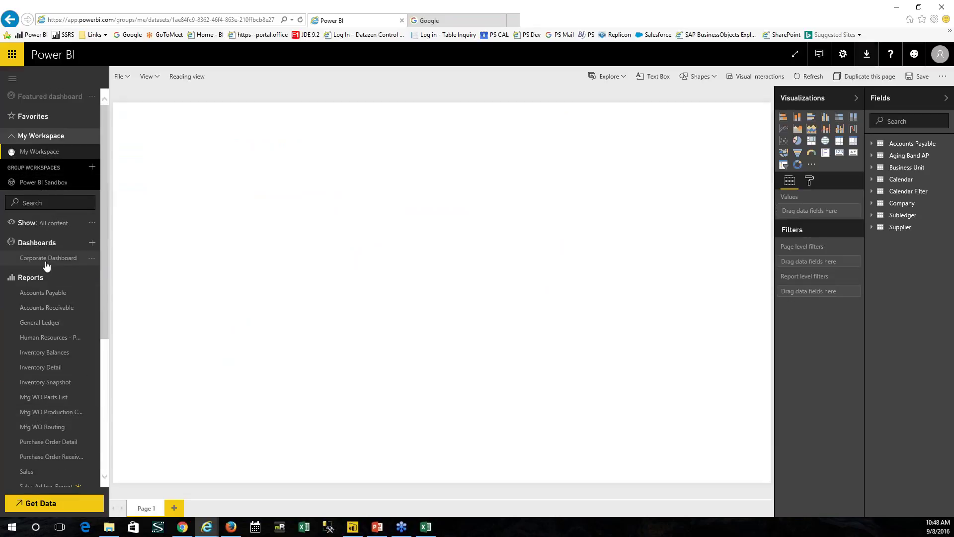
scroll(500, 282, down, 10)
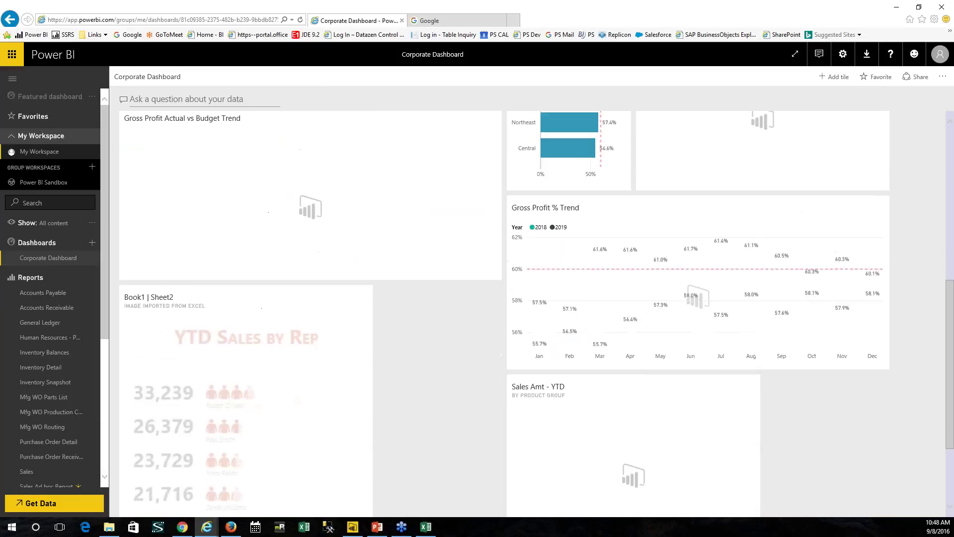
scroll(288, 240, up, 1)
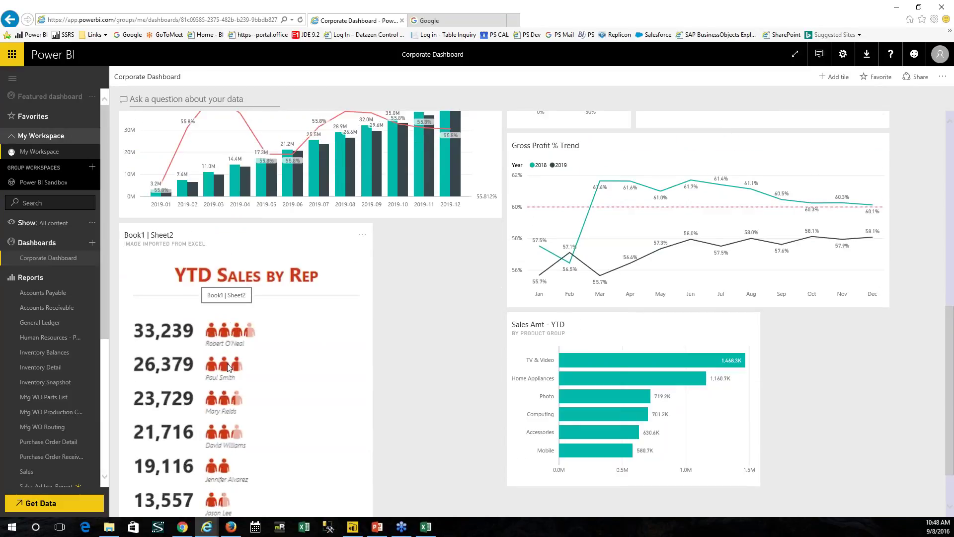
click(426, 526)
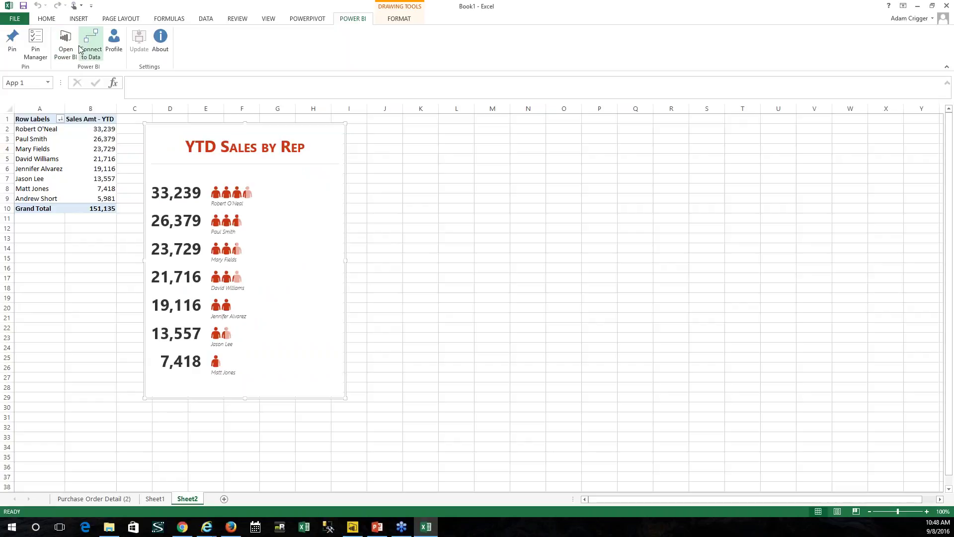
- On a new Sheet3 at cell B2, start an Analysis Services connection to server SQLDEMO
click(224, 498)
click(71, 129)
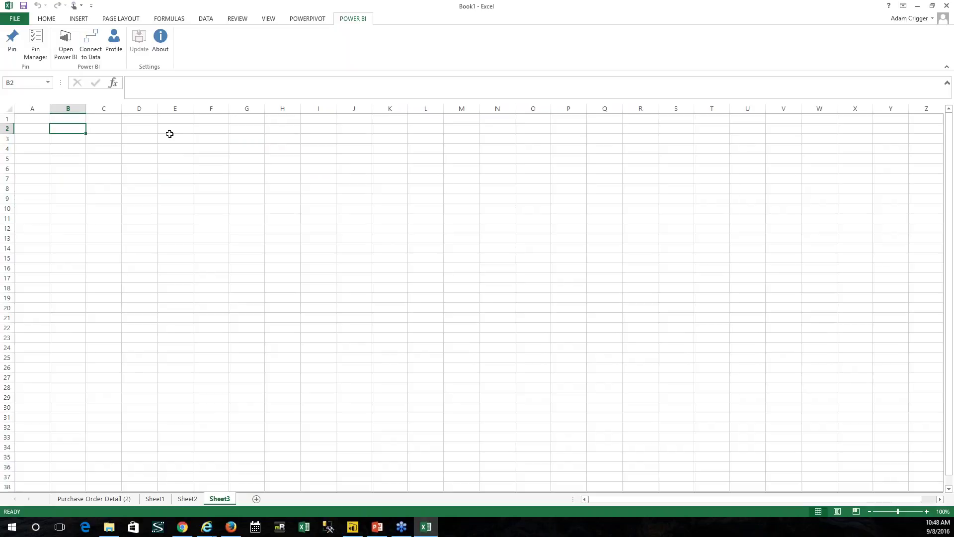
click(206, 19)
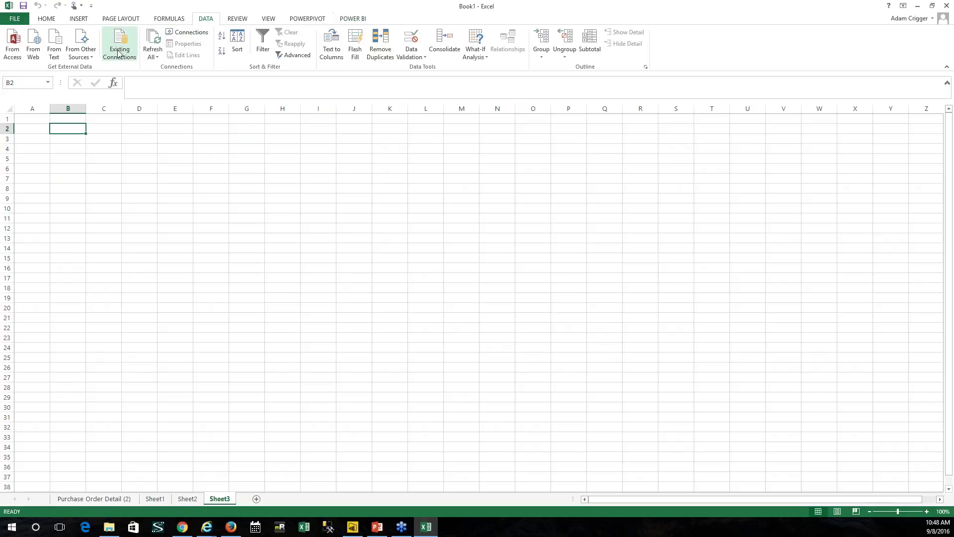
click(84, 55)
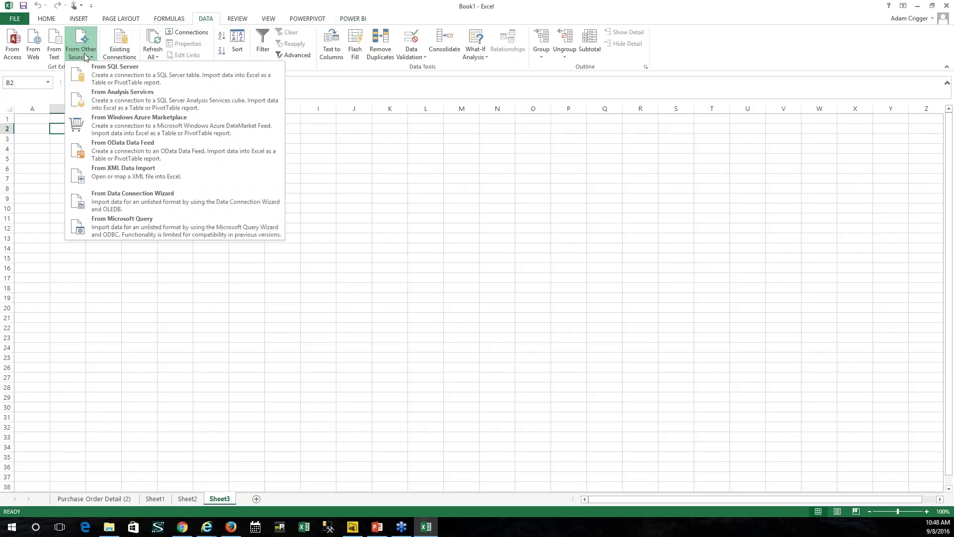
click(113, 100)
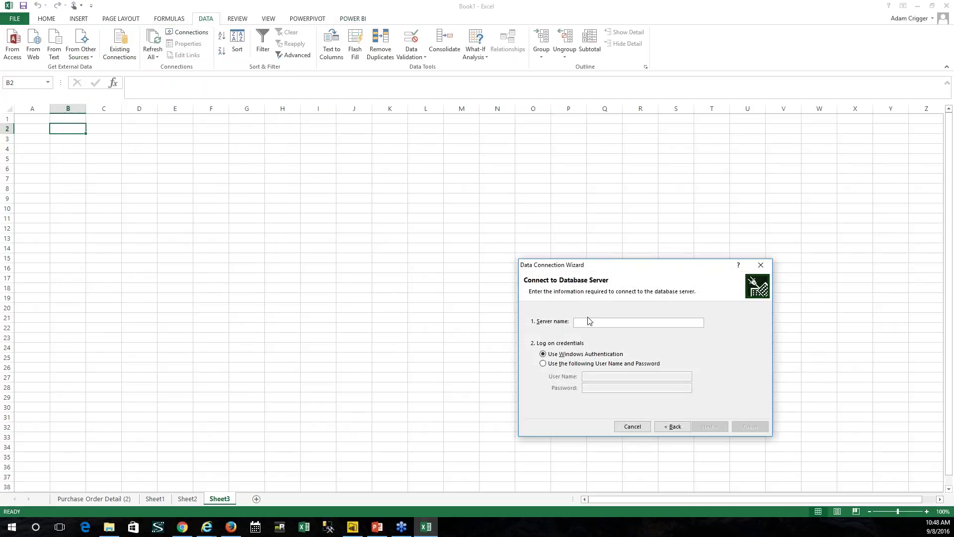
text(SQLDEMO)
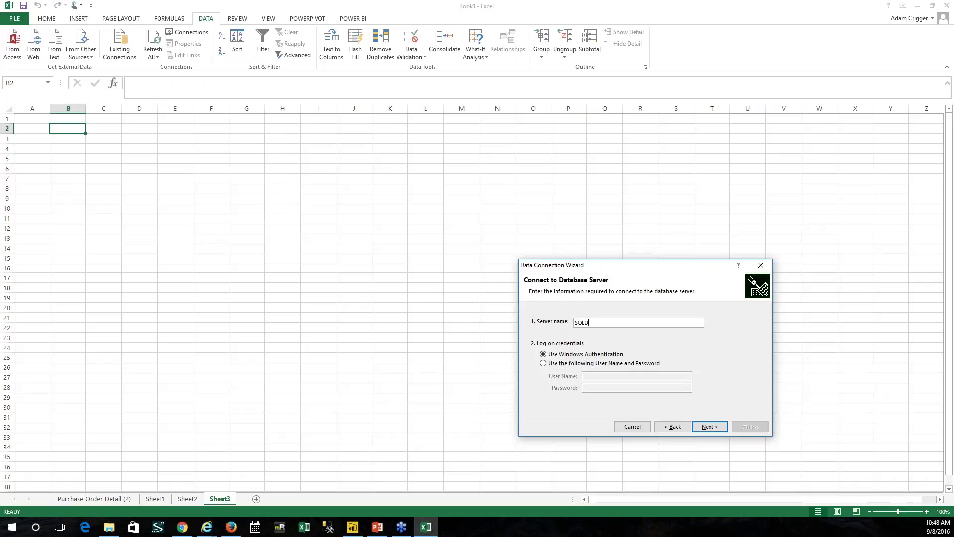
click(710, 426)
- Choose the tabular JDE database's Accounts Payable perspective and save the connection, replacing the existing file
click(651, 318)
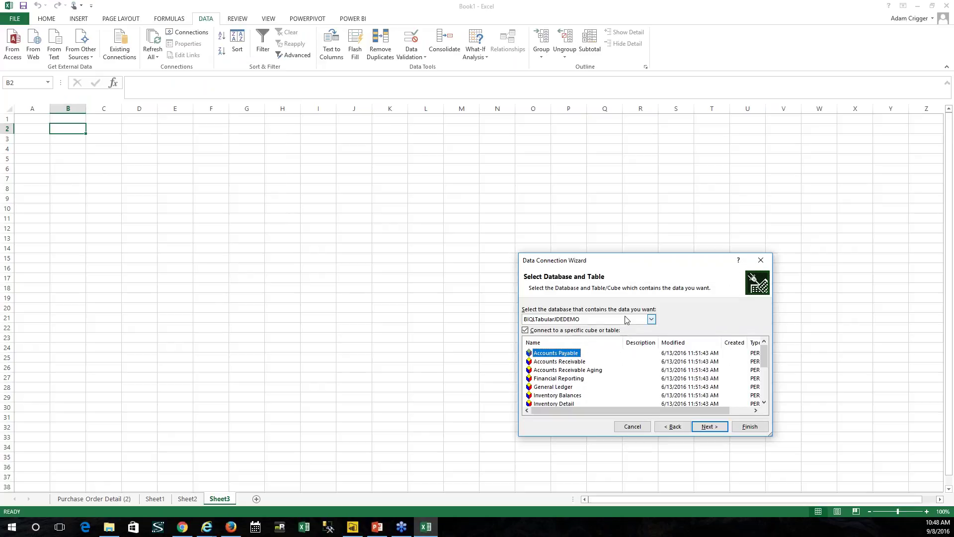
click(614, 330)
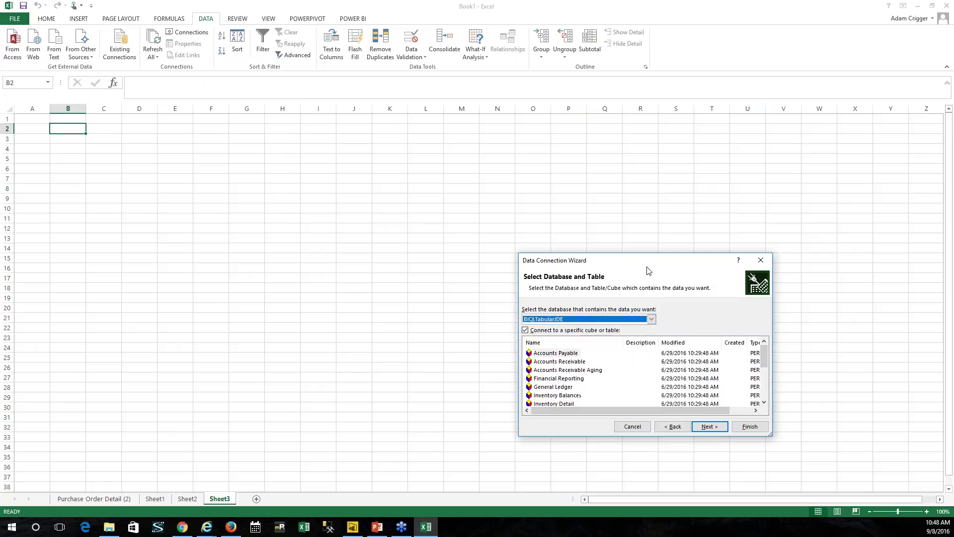
drag(647, 265, 689, 183)
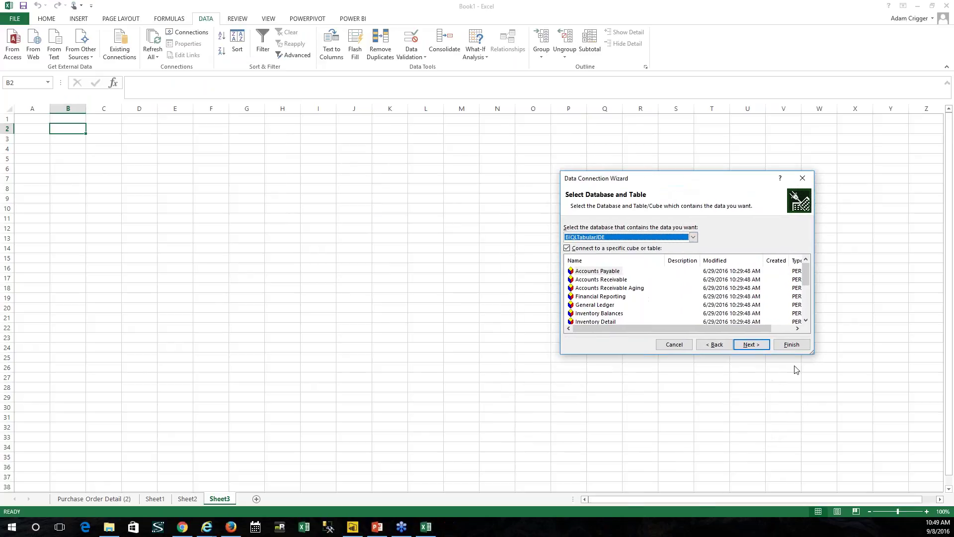
drag(811, 352, 833, 423)
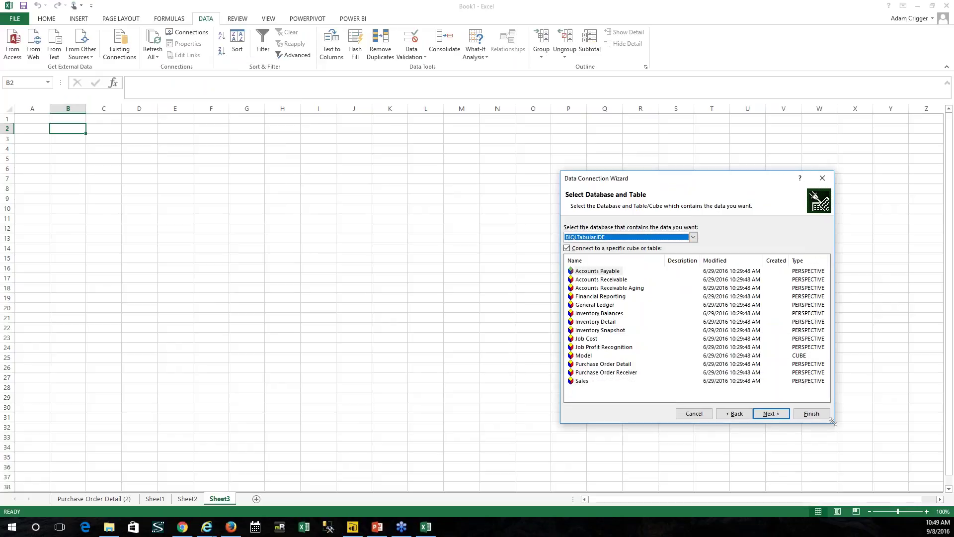
click(598, 273)
click(770, 413)
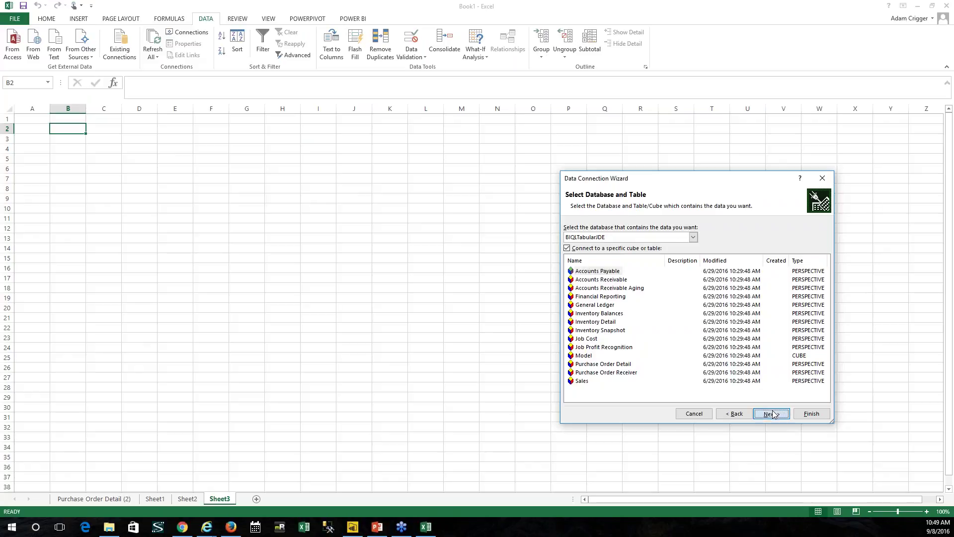
click(811, 414)
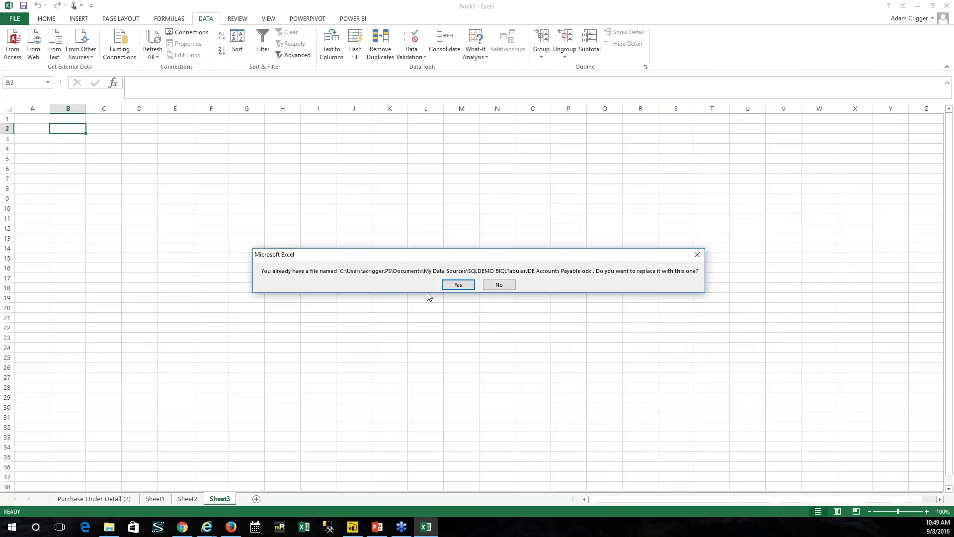
click(458, 285)
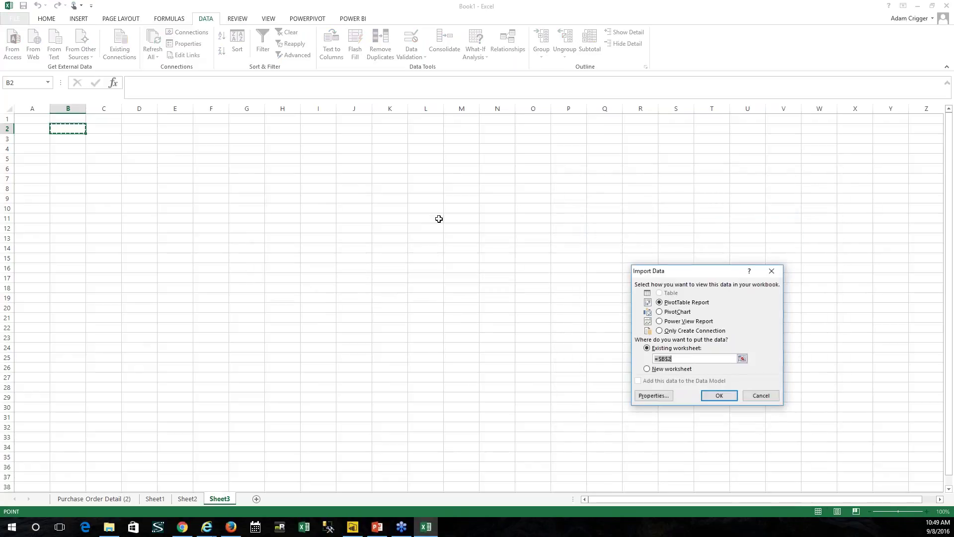
- Insert the Accounts Payable PivotTable report at $B$2 on the existing worksheet, then select cell E3
click(713, 392)
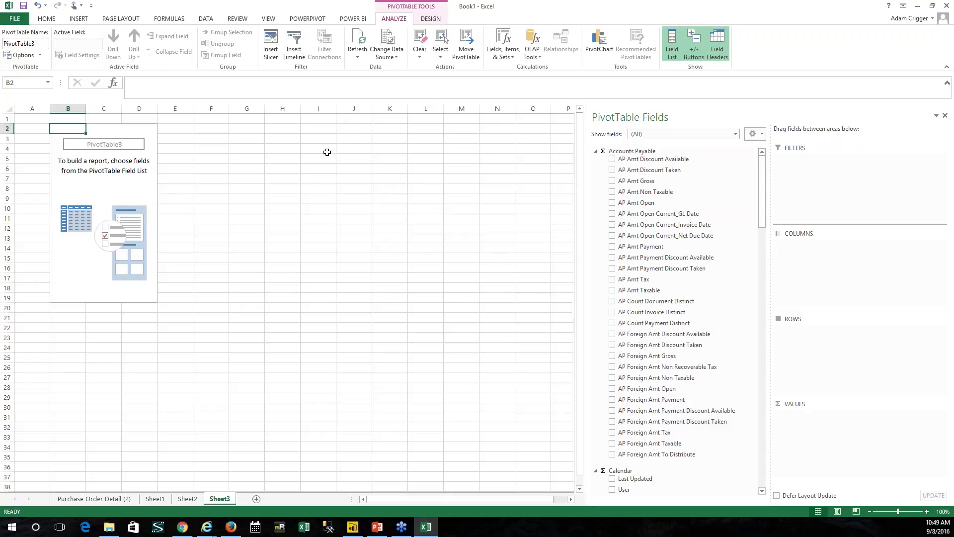
click(170, 134)
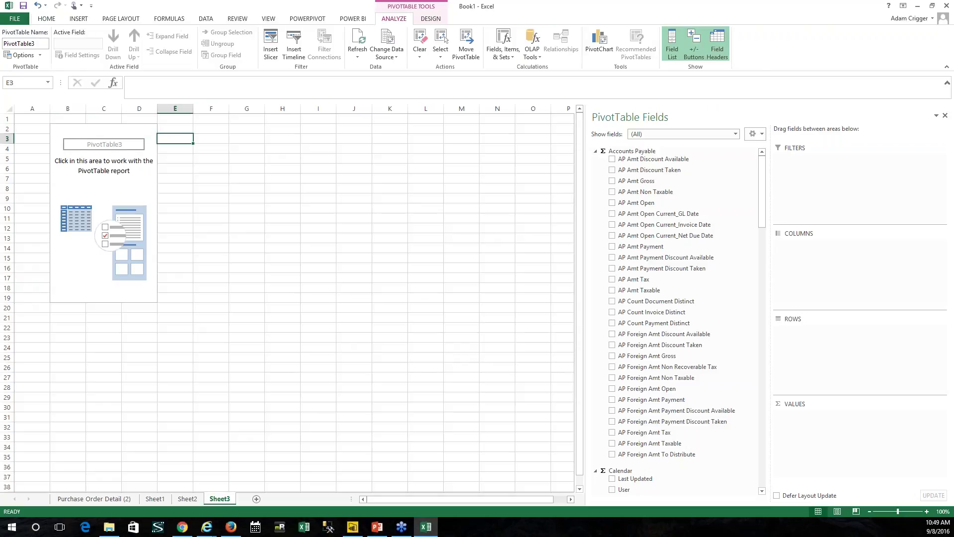